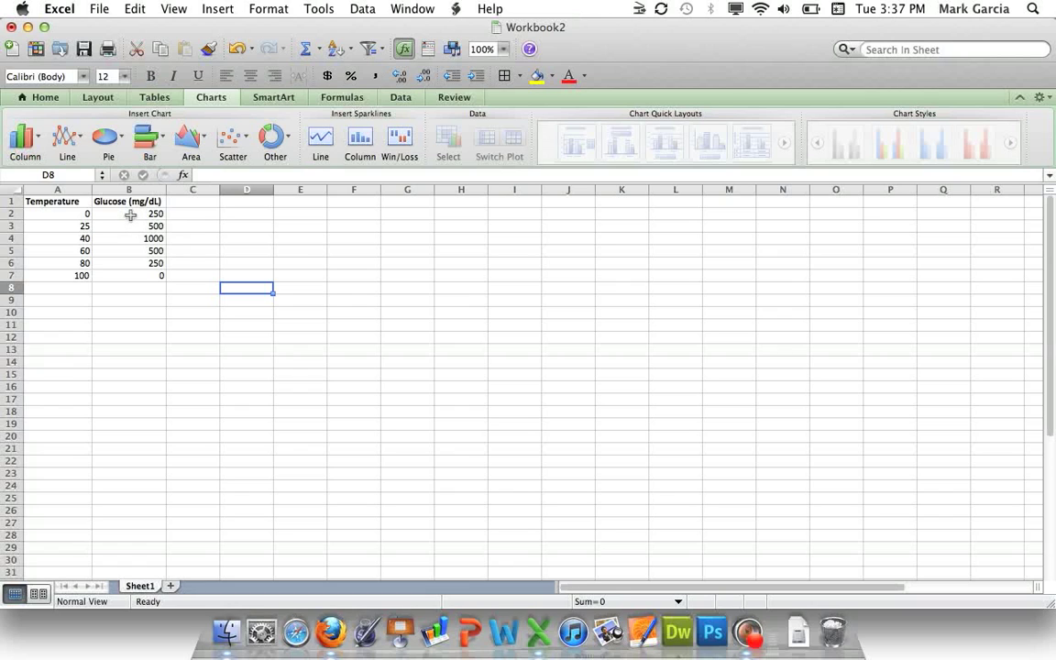
Step: Try to plot the temperature and glucose values in A2:B7 as a 2-D line chart
left_click_drag(131, 216, 135, 275)
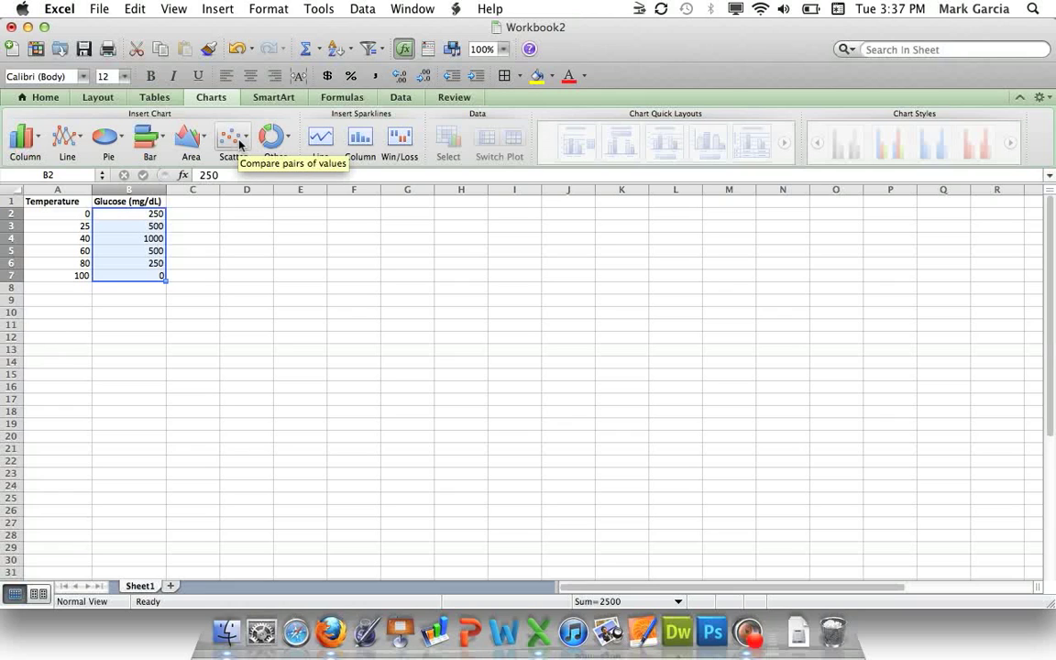
left_click(95, 226)
left_click_drag(66, 212, 130, 275)
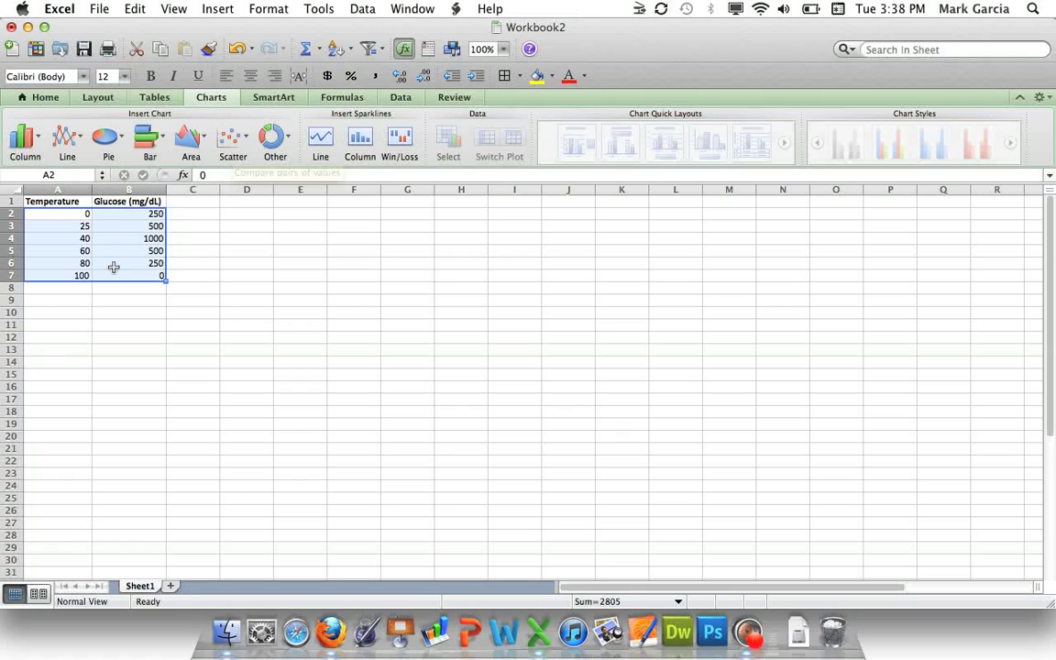
left_click(233, 142)
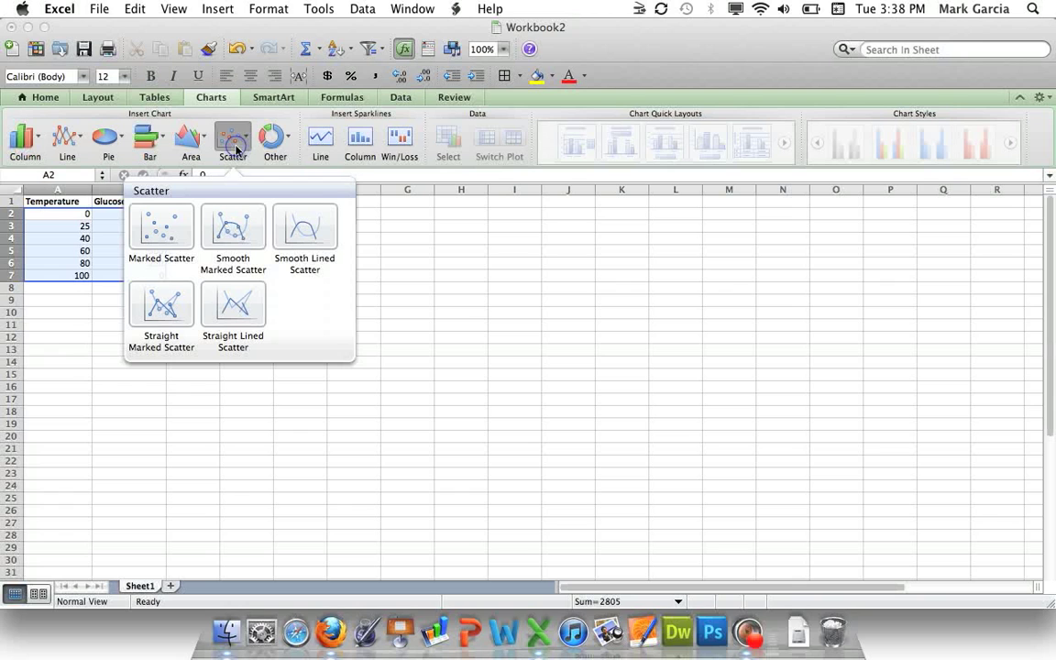
left_click(233, 142)
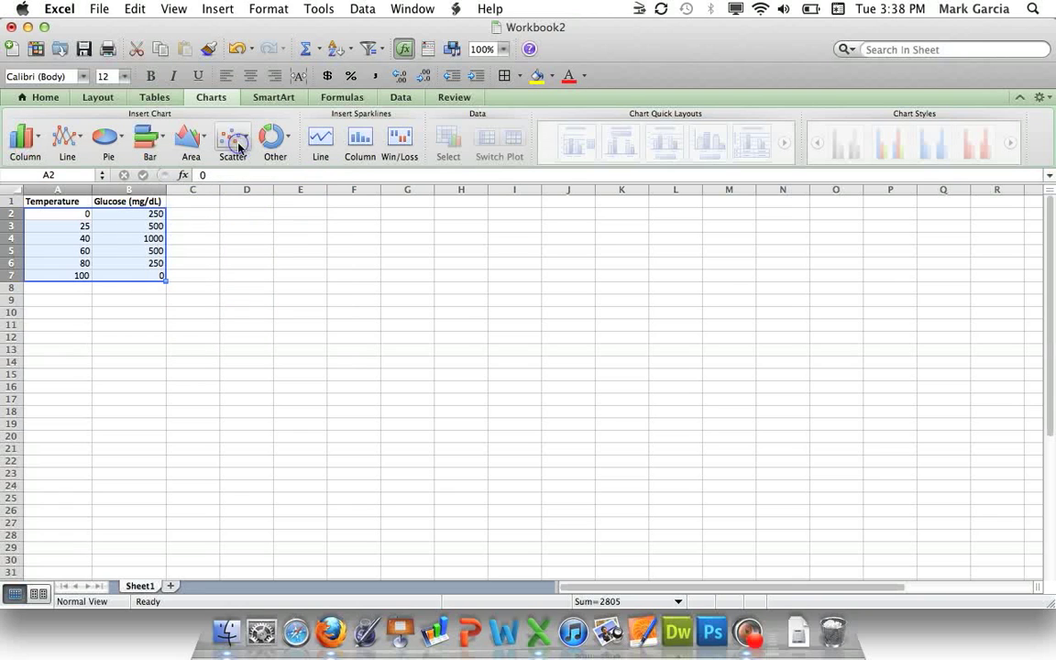
left_click(71, 148)
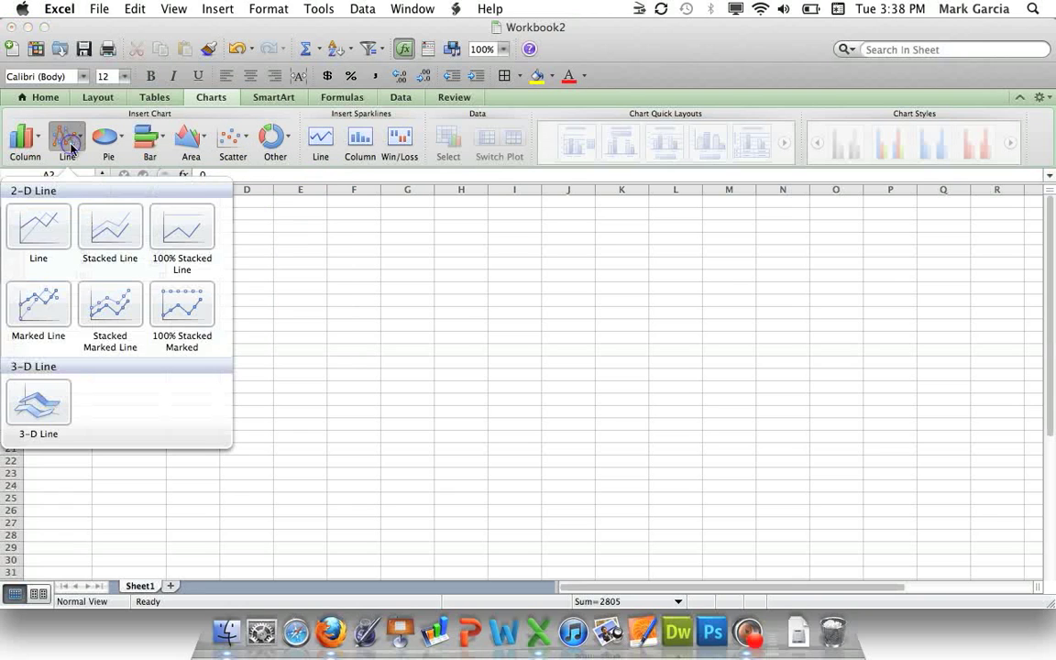
left_click(48, 225)
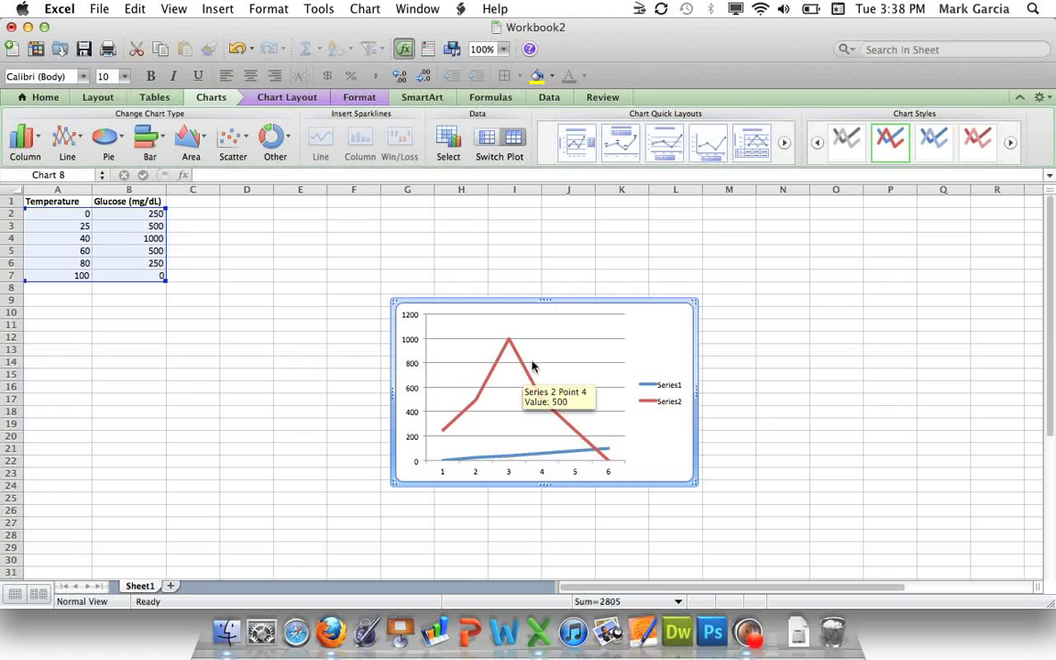
Step: Move the two-series line chart closer to the data table, and delete it
left_click_drag(567, 295, 456, 268)
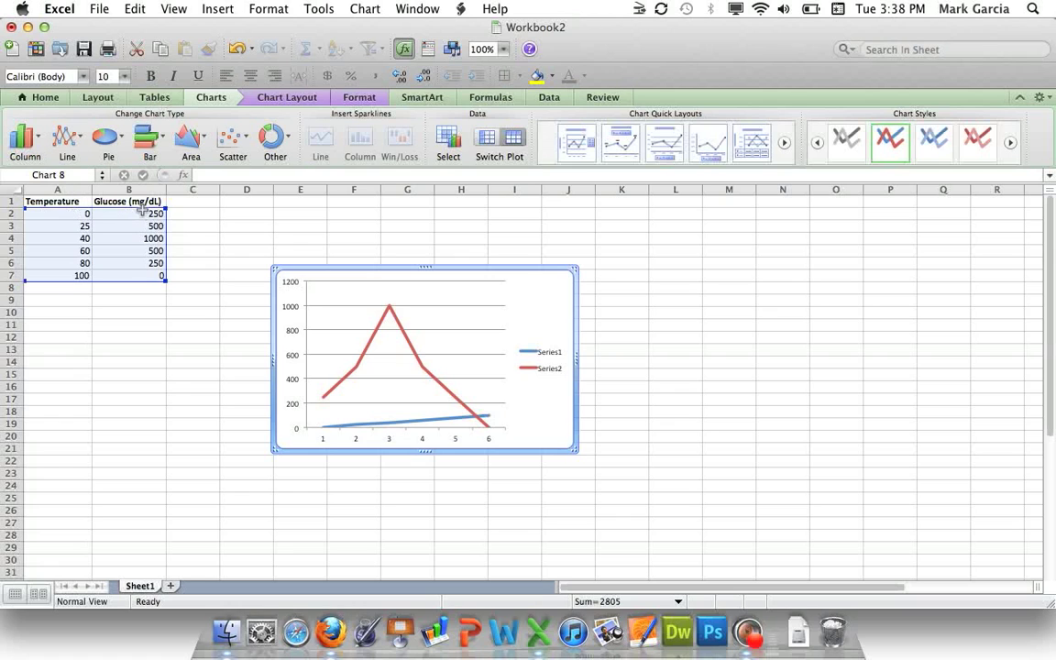
mouse_move(333, 390)
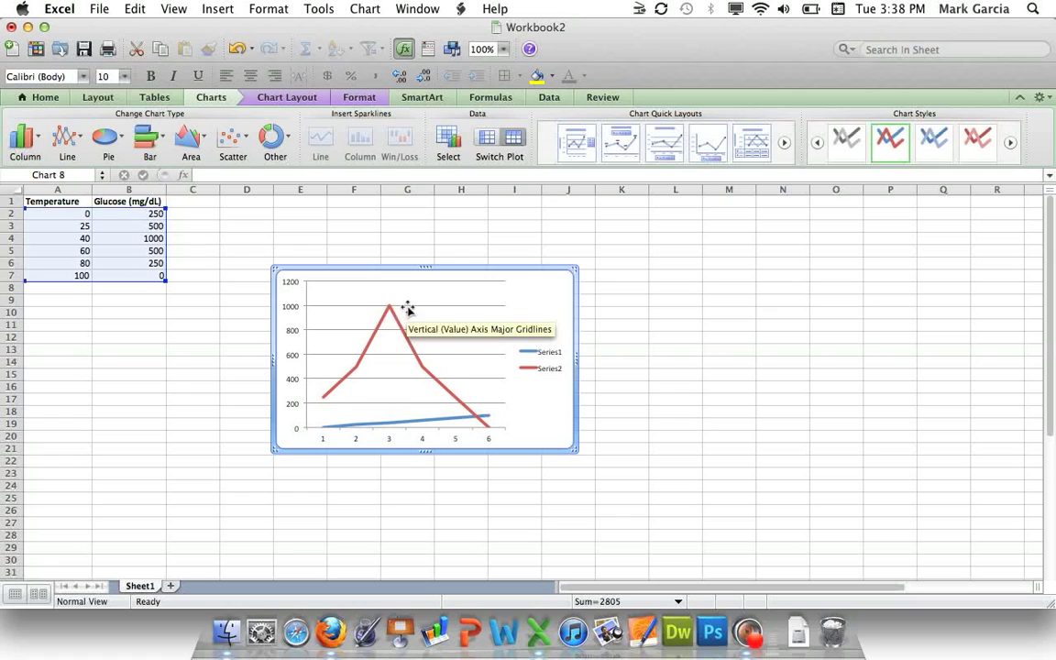
mouse_move(443, 425)
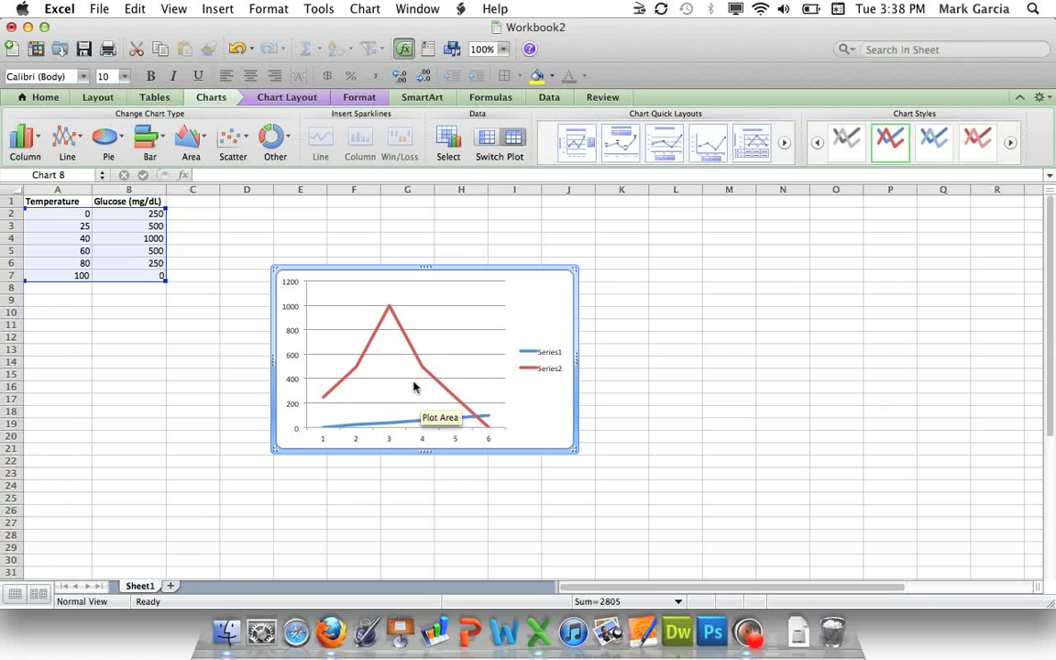
mouse_move(383, 266)
left_mouse_down()
mouse_move(434, 264)
mouse_move(382, 255)
left_mouse_up()
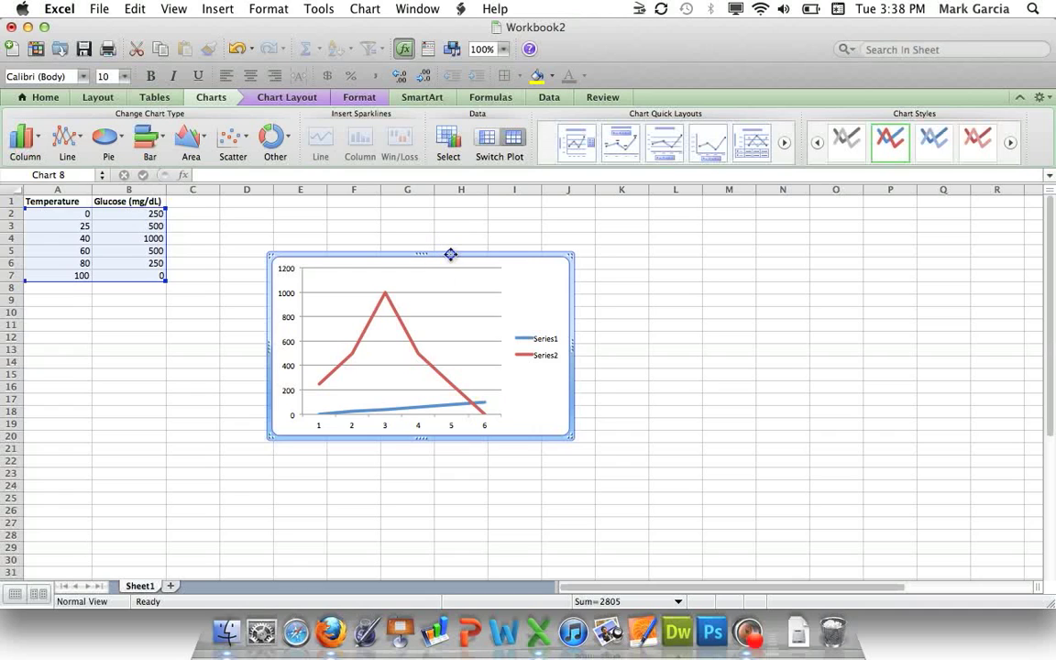
mouse_move(450, 254)
left_mouse_down()
mouse_move(481, 263)
mouse_move(453, 255)
left_mouse_up()
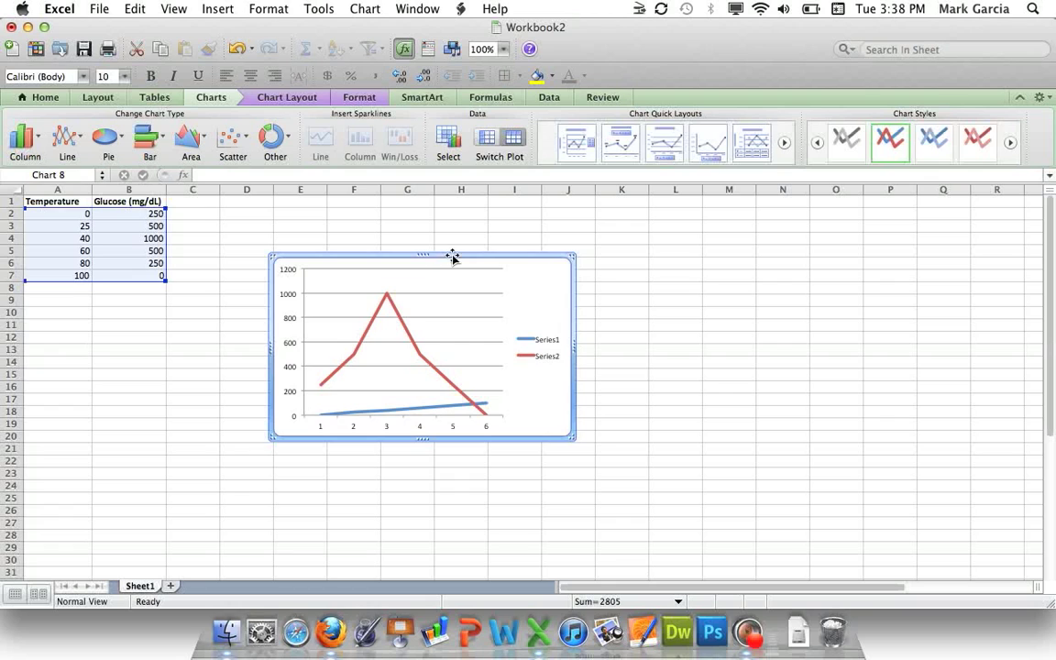
key("Delete")
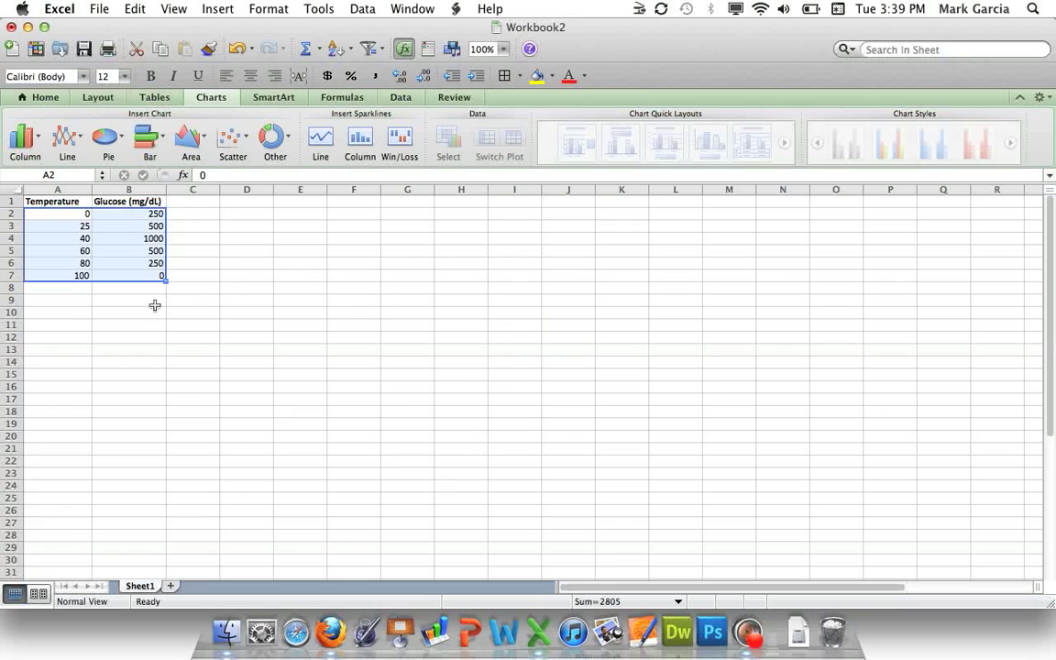
Step: Insert a blank 2-D line chart with the empty cell C9 selected instead of the data
left_click(153, 303)
left_click(193, 300)
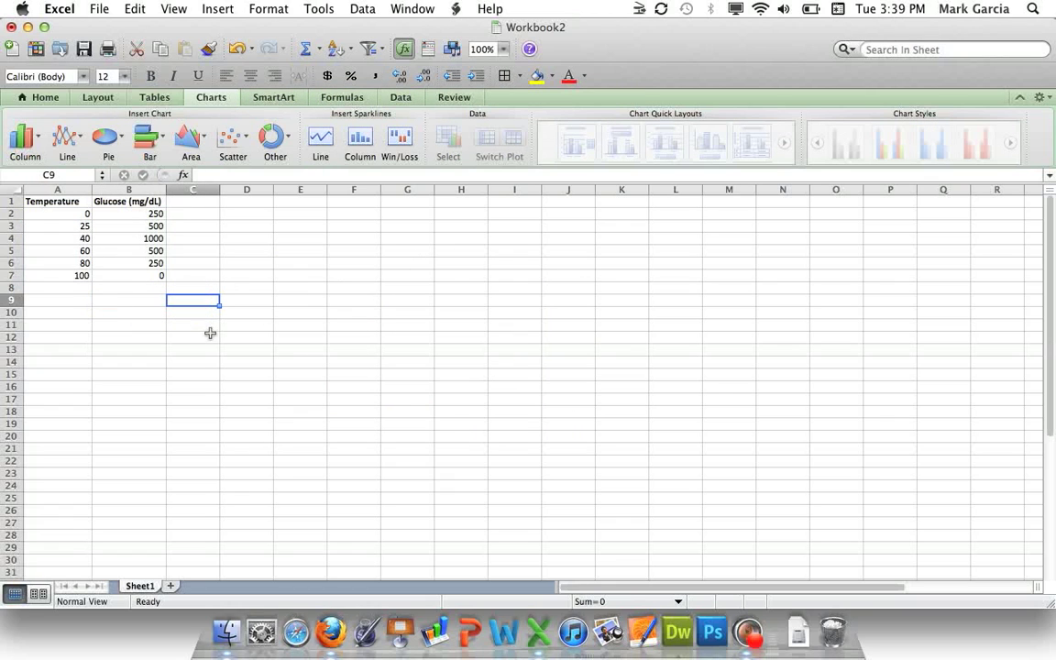
left_click(69, 142)
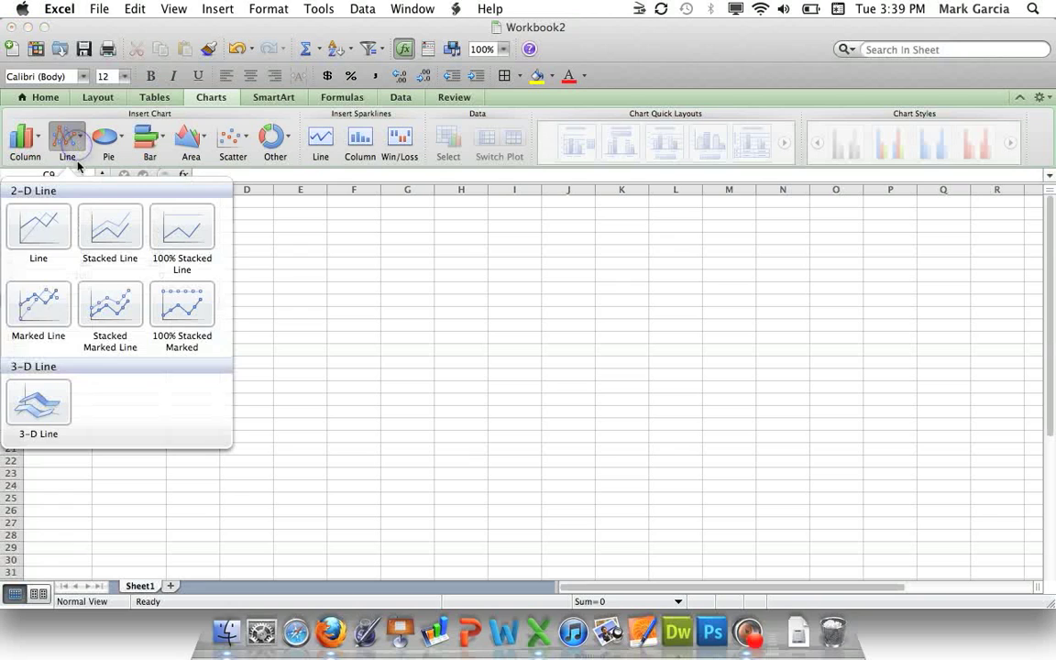
left_click(51, 226)
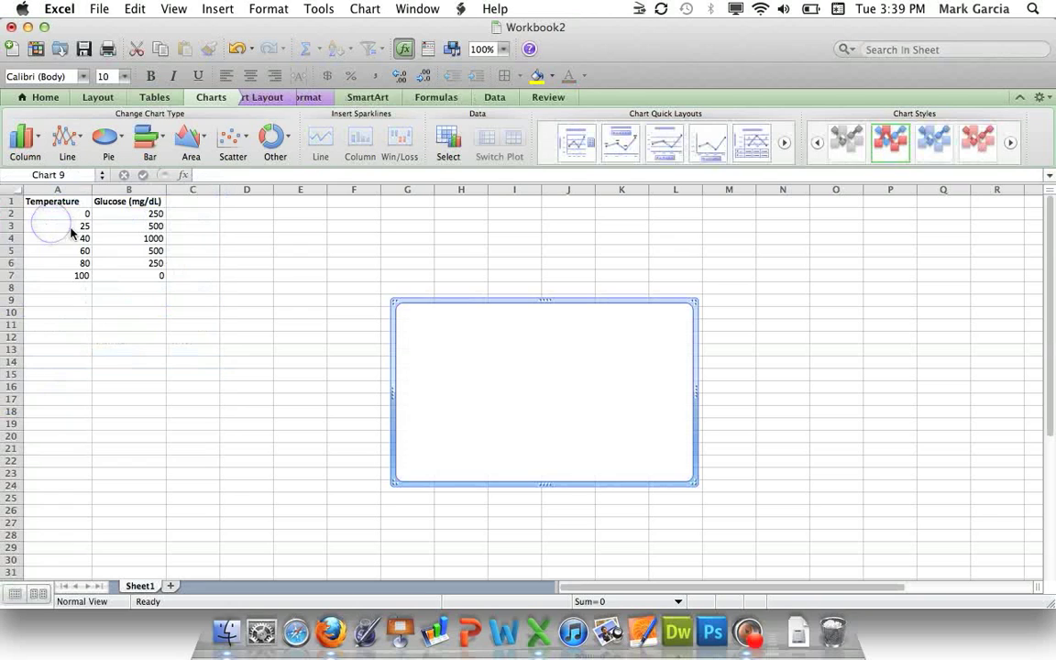
Step: Open the data source settings of the blank chart and add a new series
right_click(539, 392)
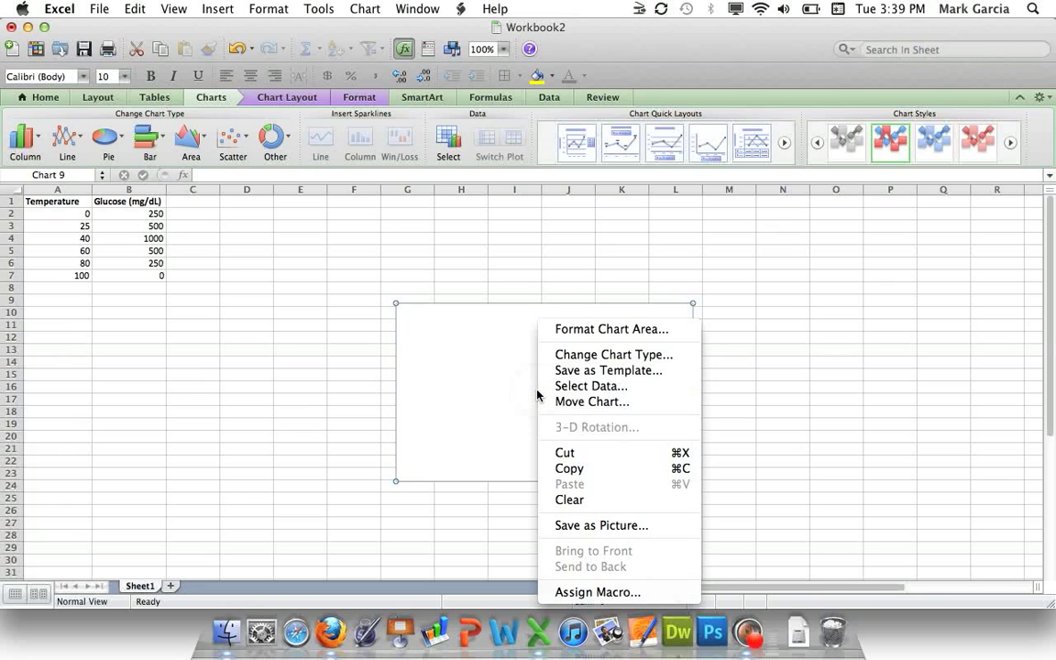
left_click(571, 388)
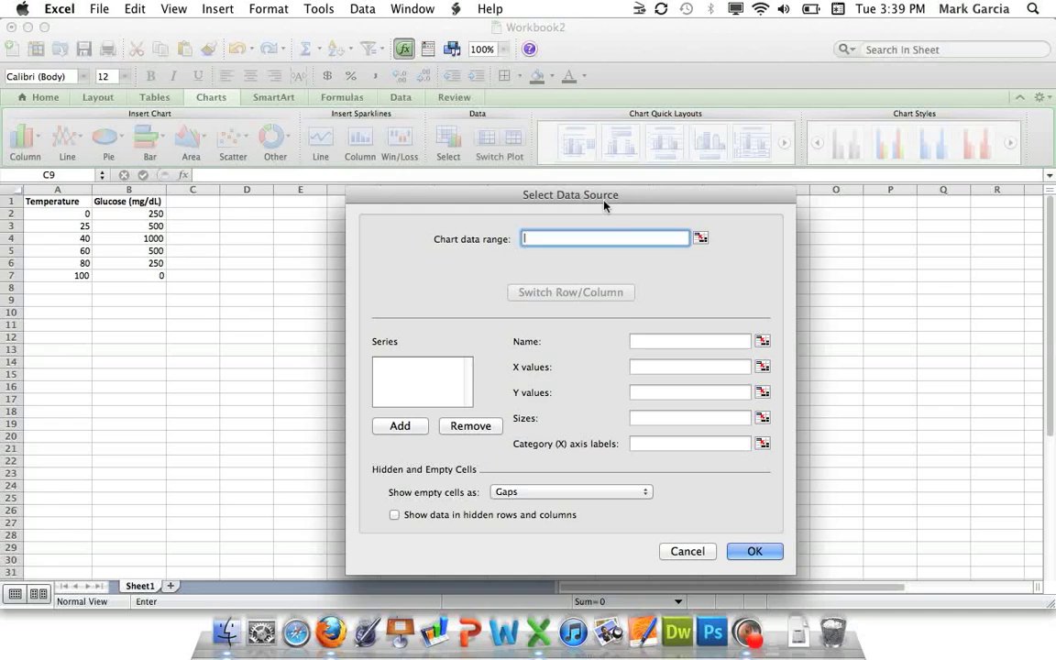
left_click_drag(601, 196, 521, 109)
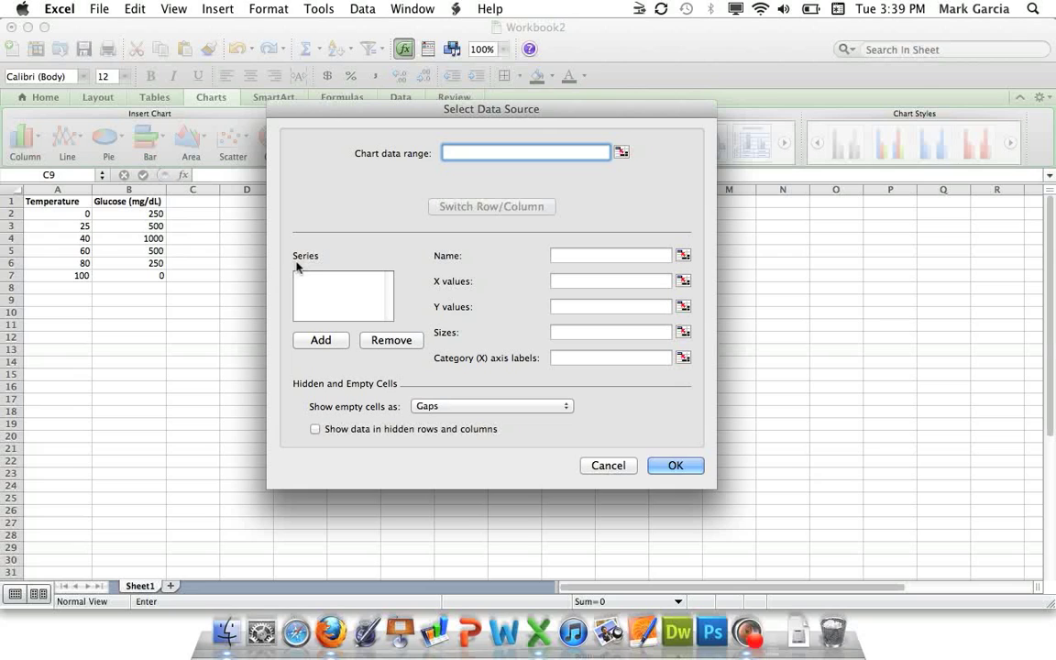
left_click(319, 341)
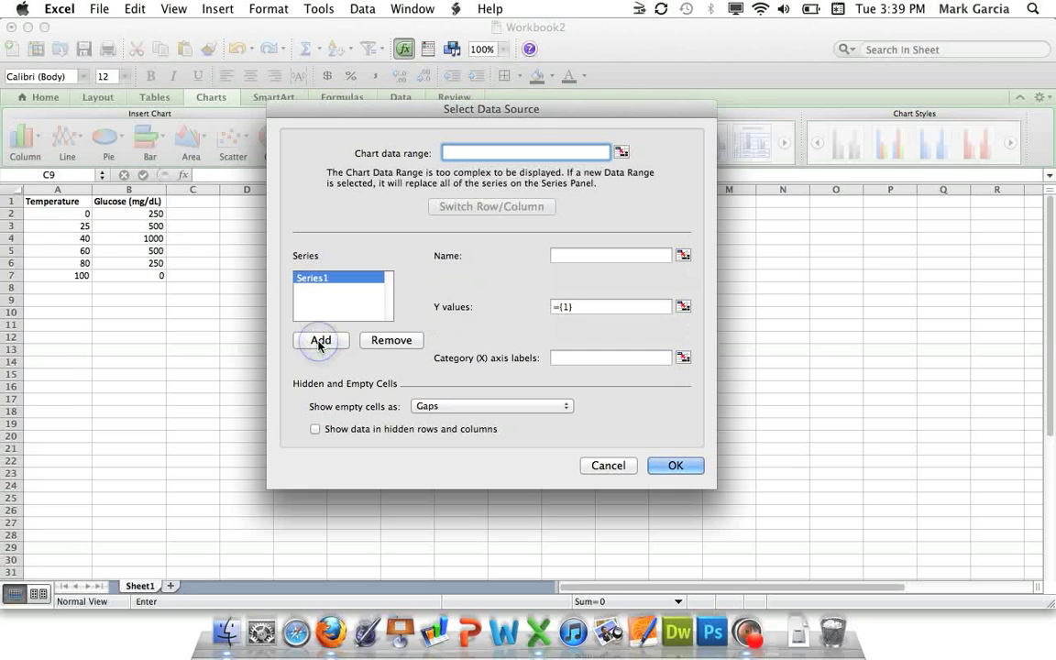
Step: Set the new series' Y values to the glucose data in Sheet1 cells B2:B7
left_click(684, 307)
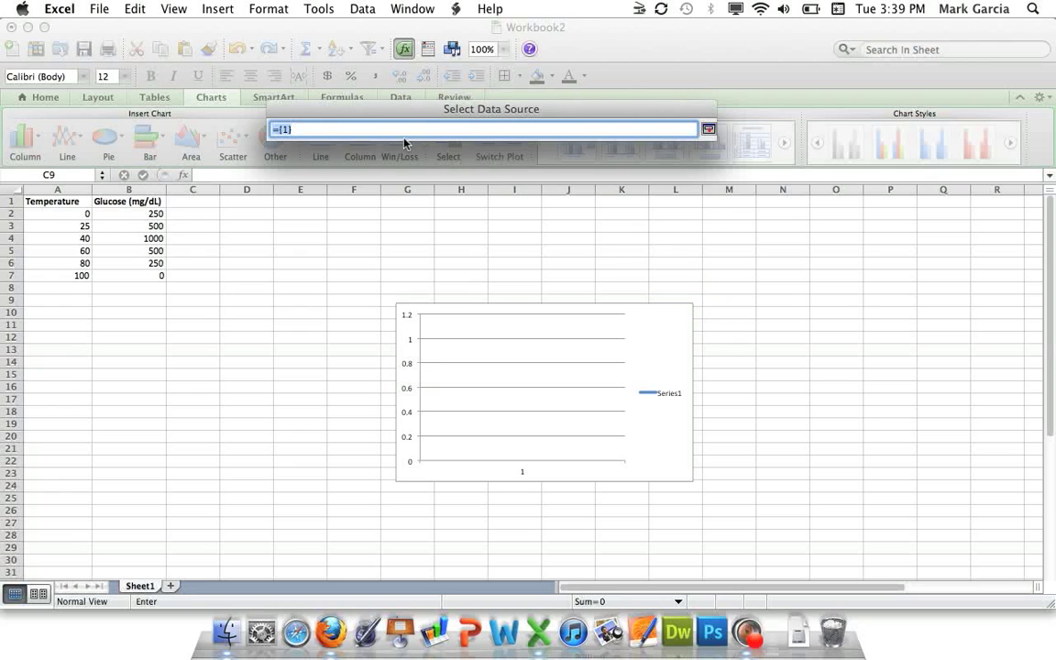
left_click_drag(112, 209, 334, 128)
left_click_drag(146, 212, 309, 131)
left_click_drag(135, 214, 142, 277)
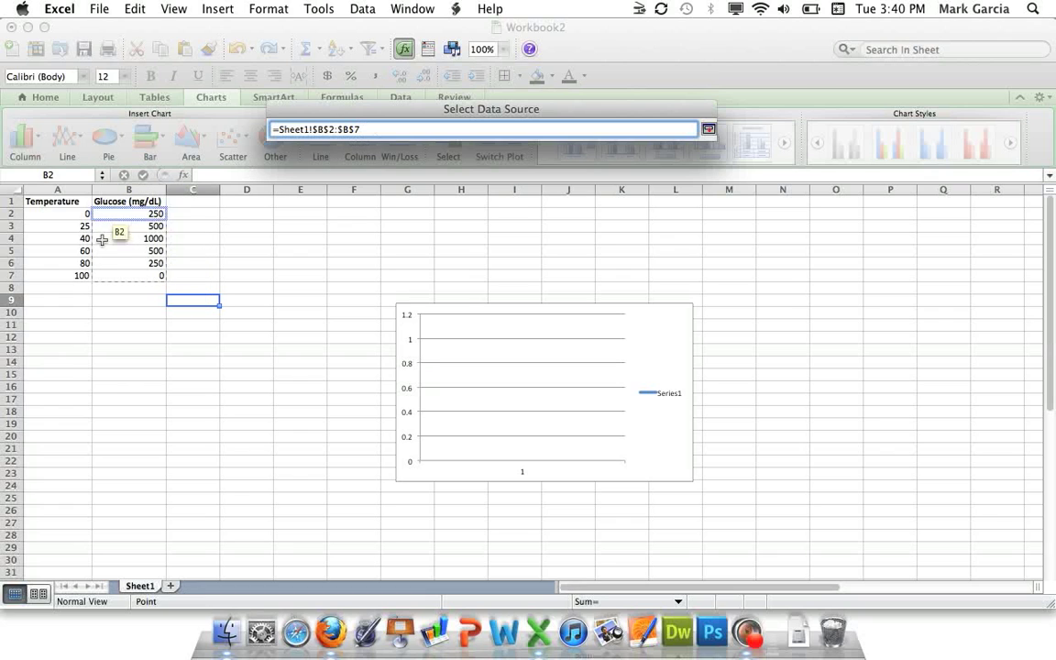
left_click_drag(135, 227, 143, 214)
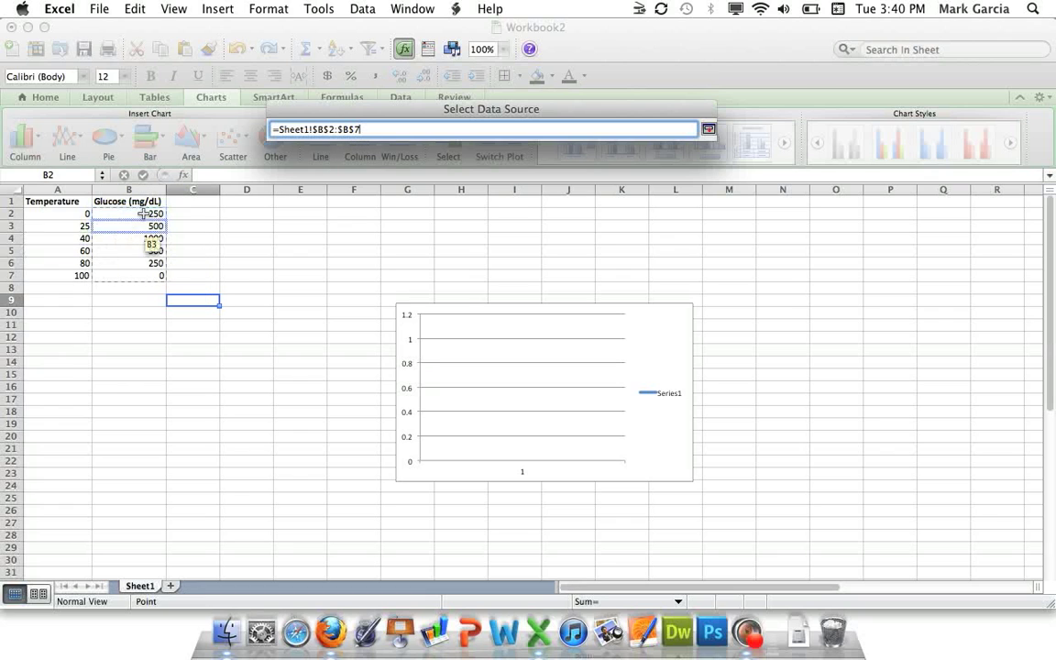
left_click(708, 130)
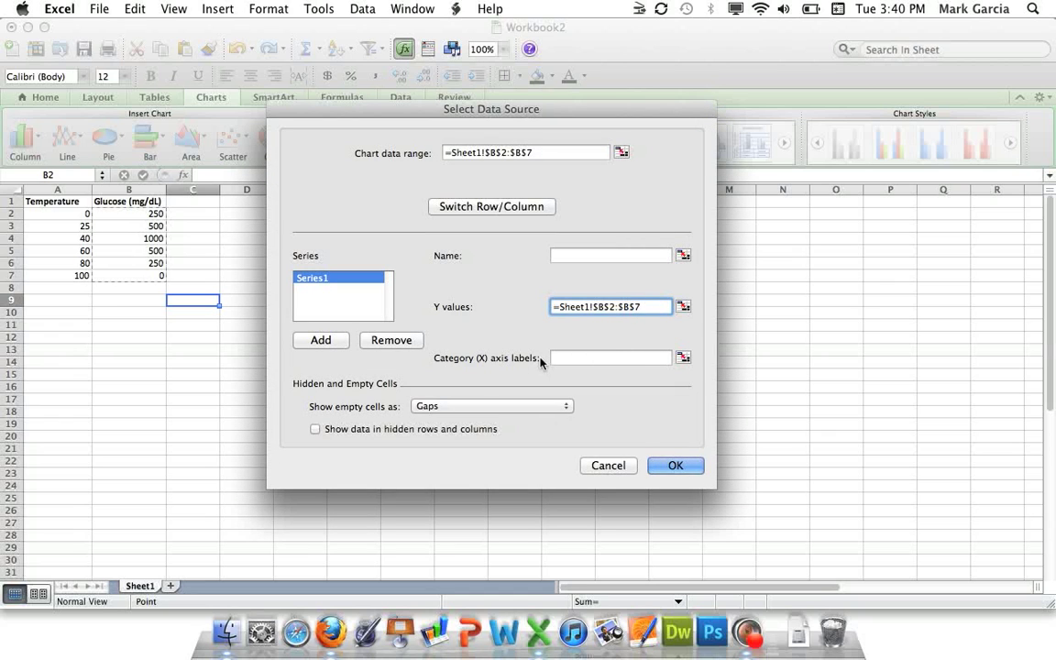
Step: Set the category (X) axis labels to the temperatures in Sheet1 cells A2:A7 and apply the data source
left_click(684, 357)
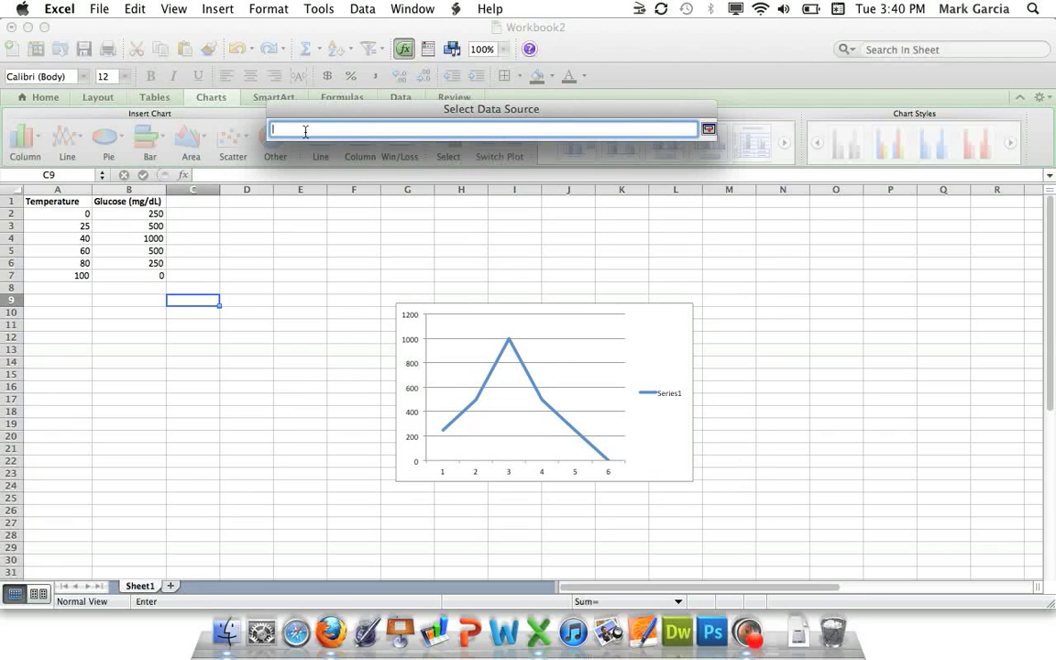
left_click(80, 212)
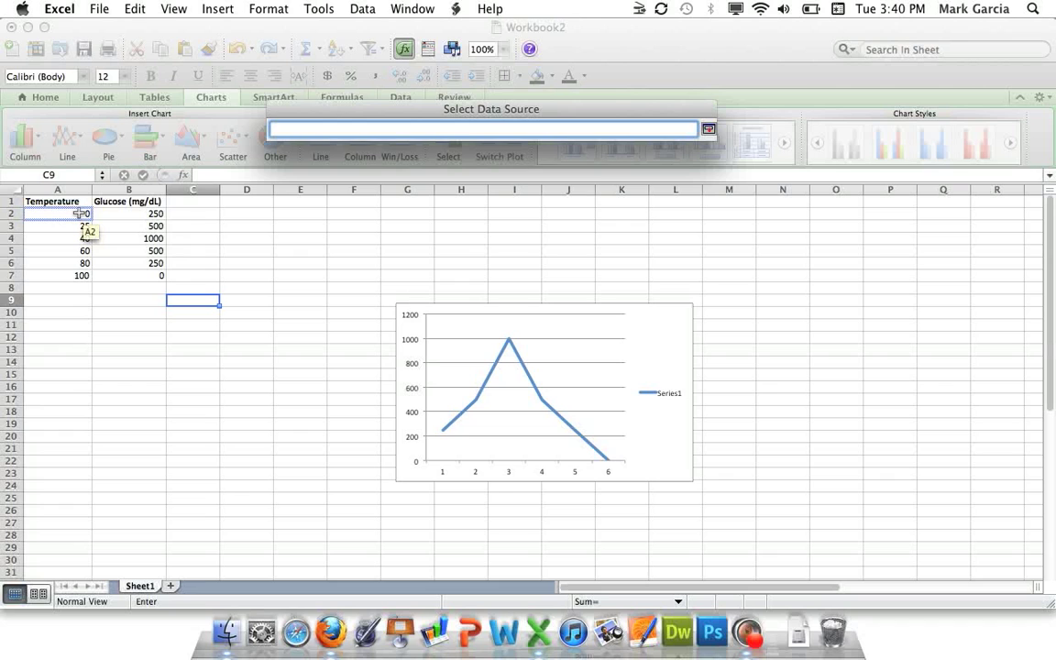
left_click_drag(79, 212, 81, 275)
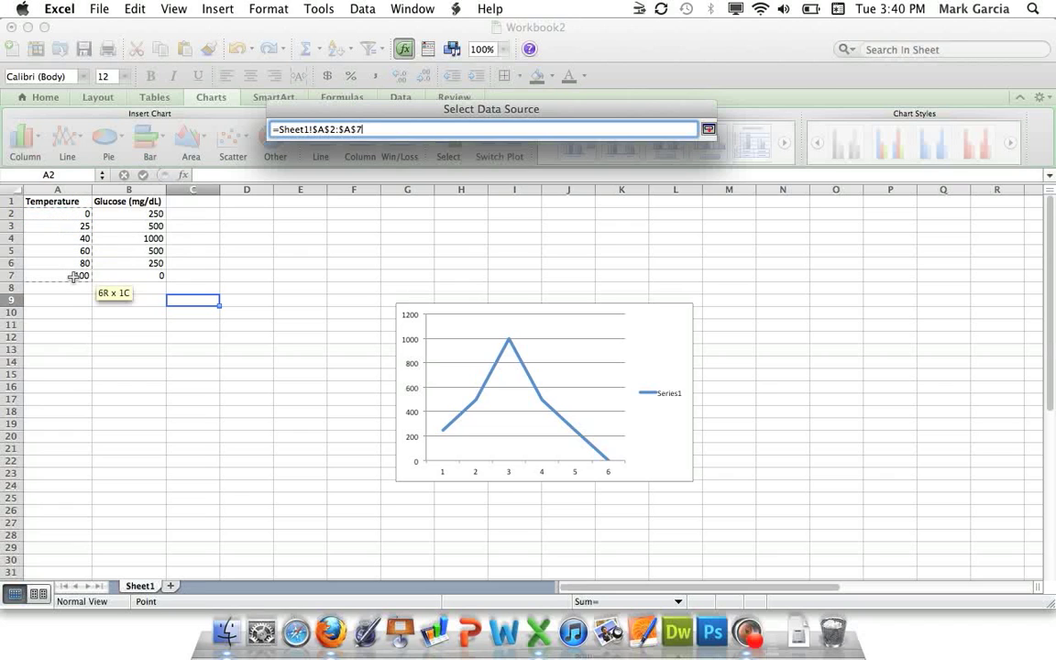
left_click(711, 130)
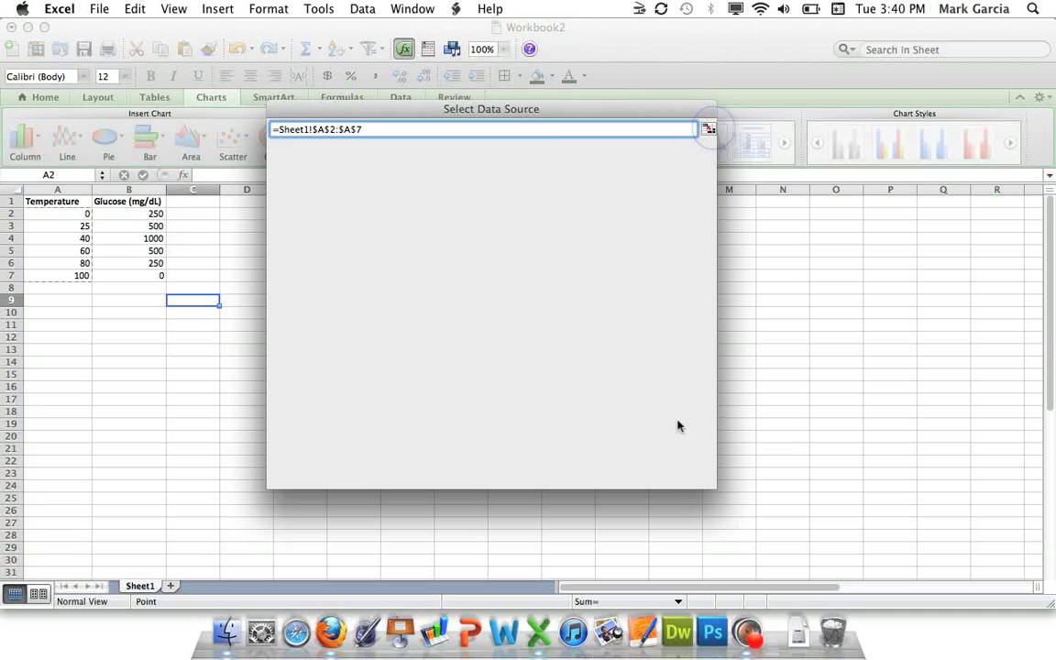
left_click(677, 466)
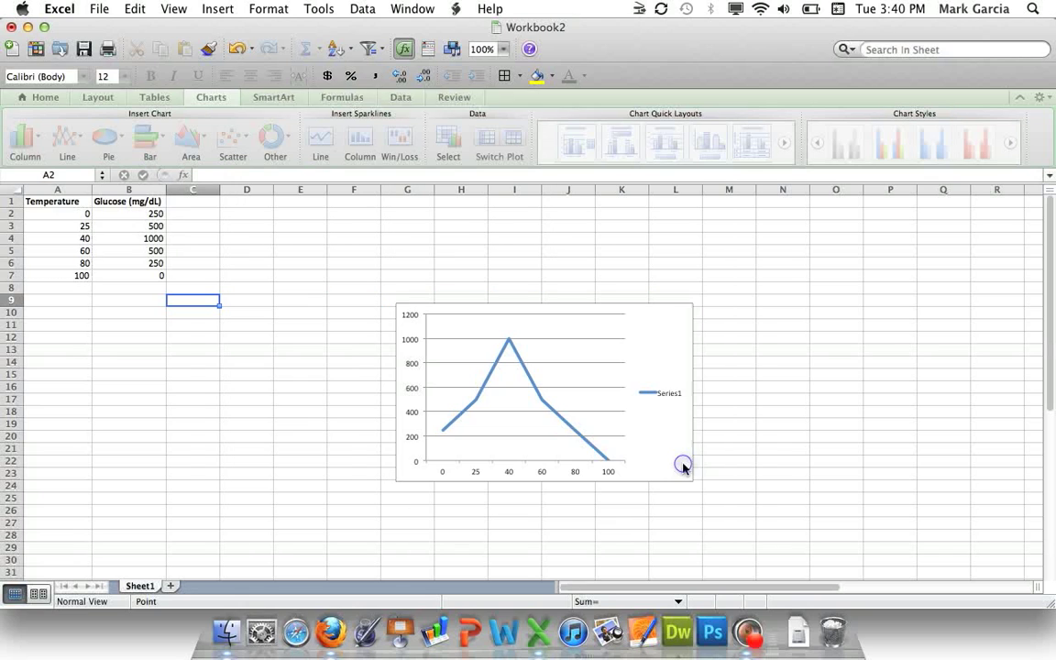
Step: Place the chart beside the data table, enlarged to span about columns D to N, and delete its legend
left_click_drag(640, 318, 466, 233)
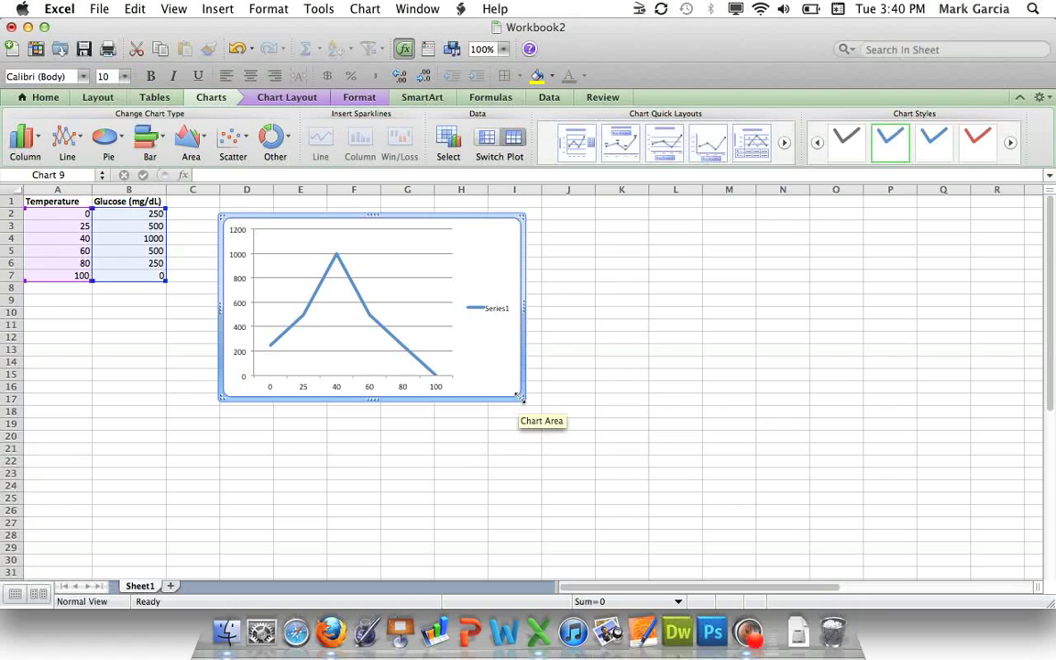
left_click_drag(521, 397, 776, 497)
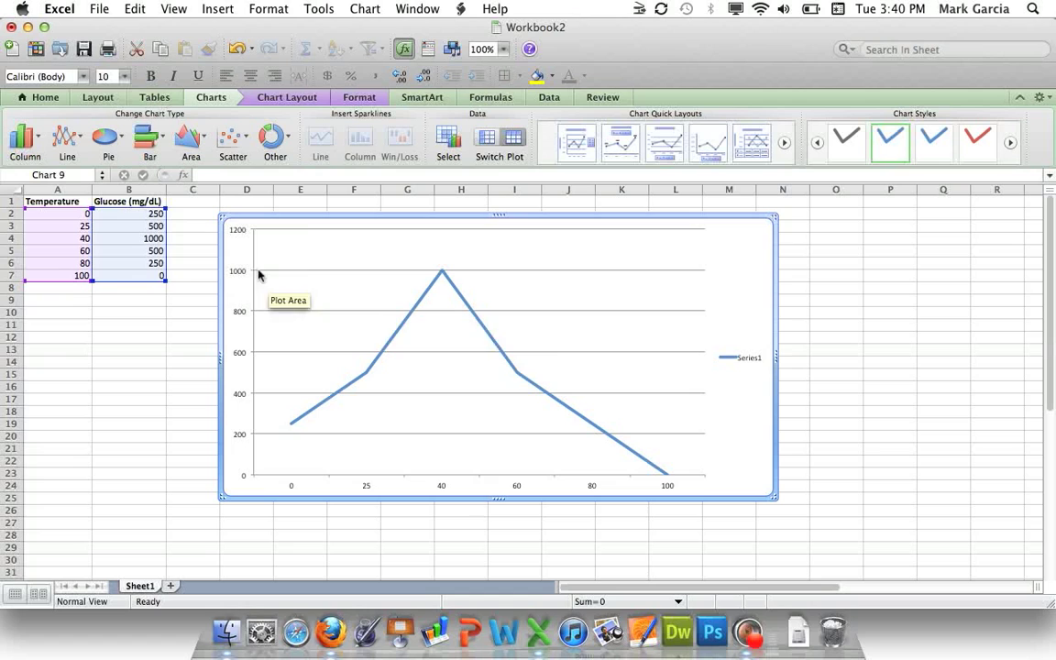
left_click(744, 359)
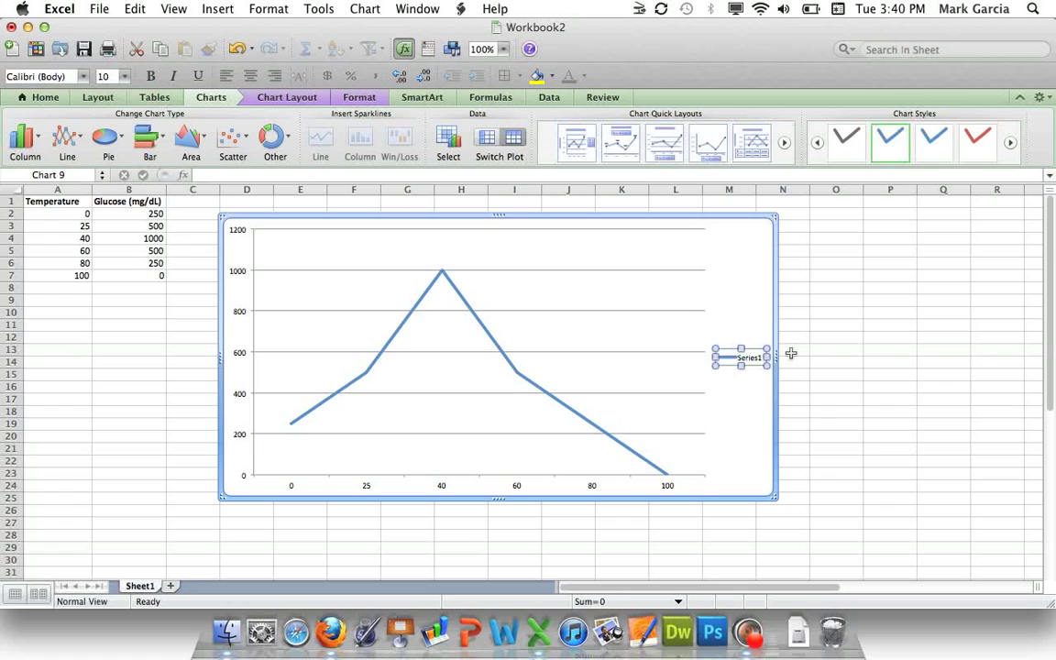
key("Delete")
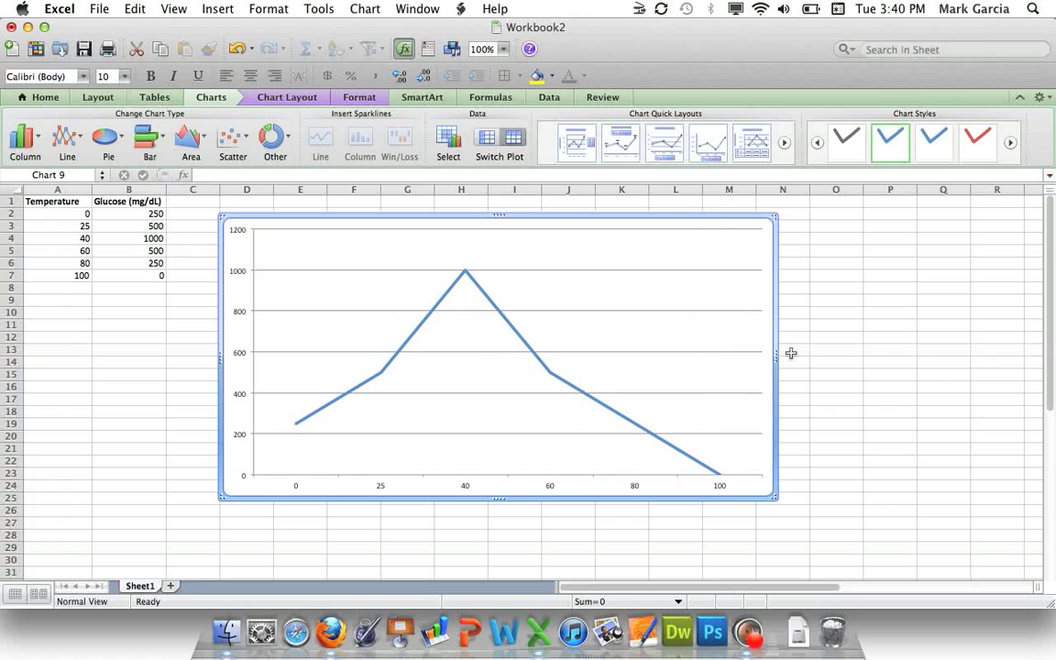
Step: Hide the chart's horizontal gridlines by formatting their line color as No Line
left_click(681, 271)
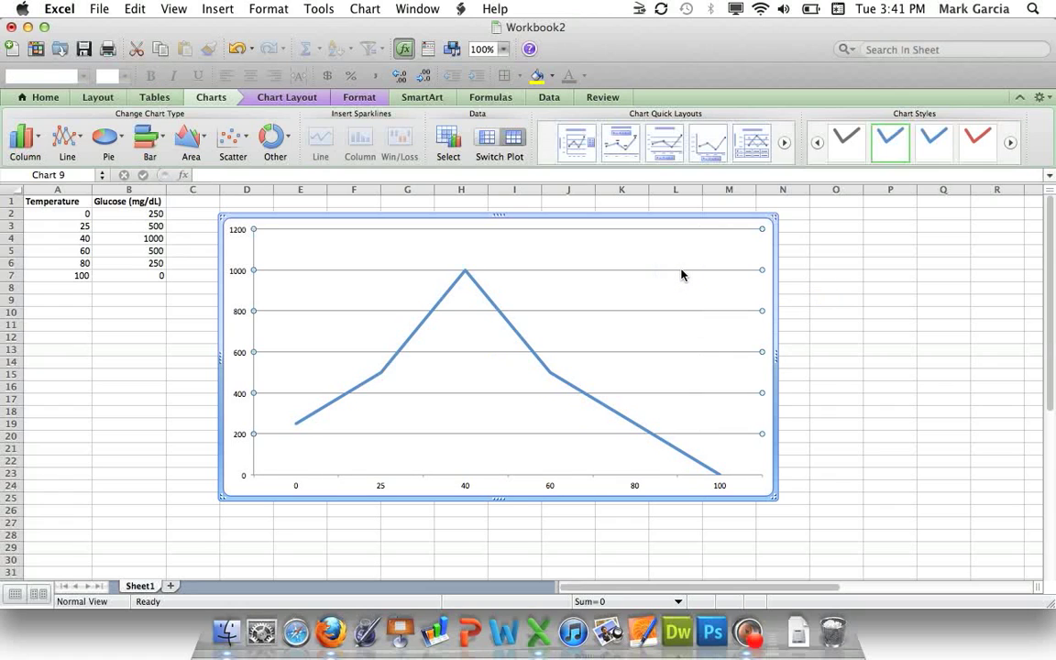
right_click(681, 273)
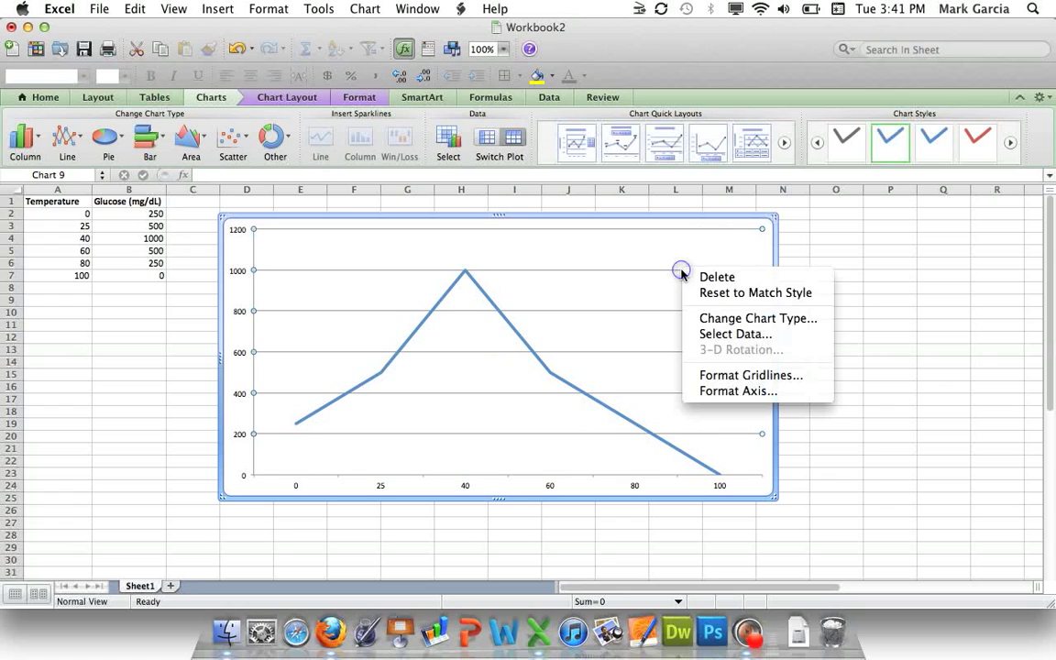
left_click(720, 377)
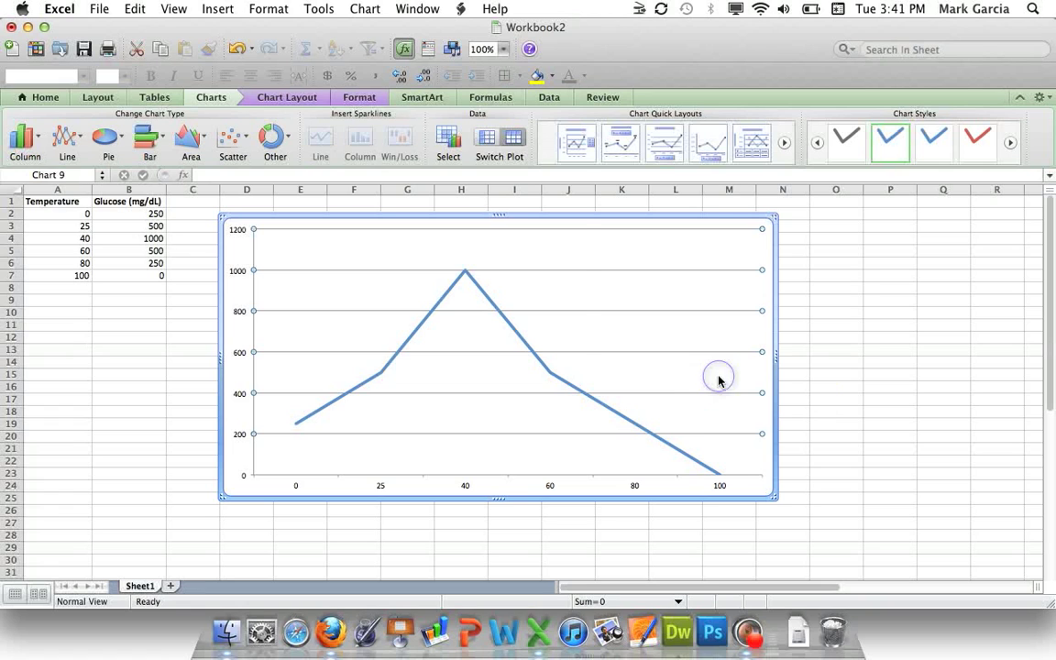
left_click(293, 80)
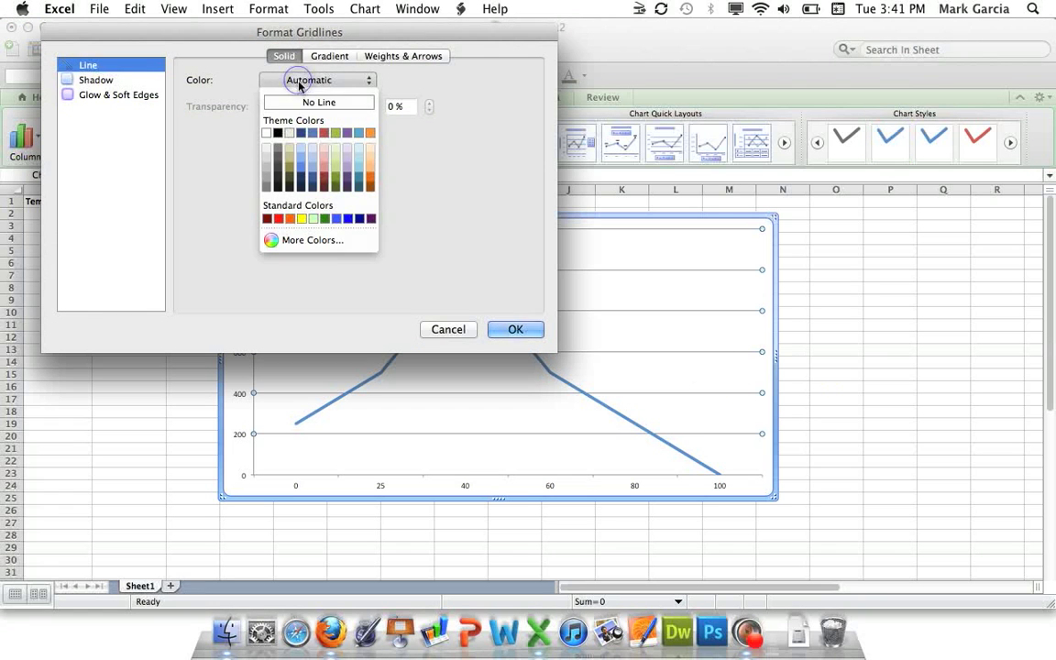
left_click(307, 103)
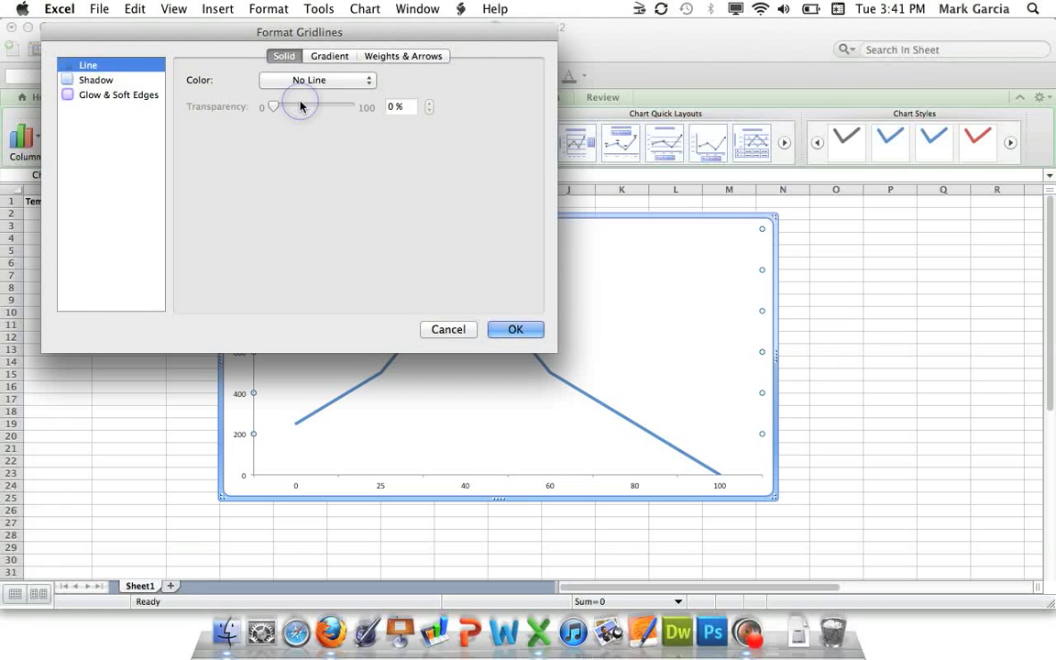
left_click(515, 329)
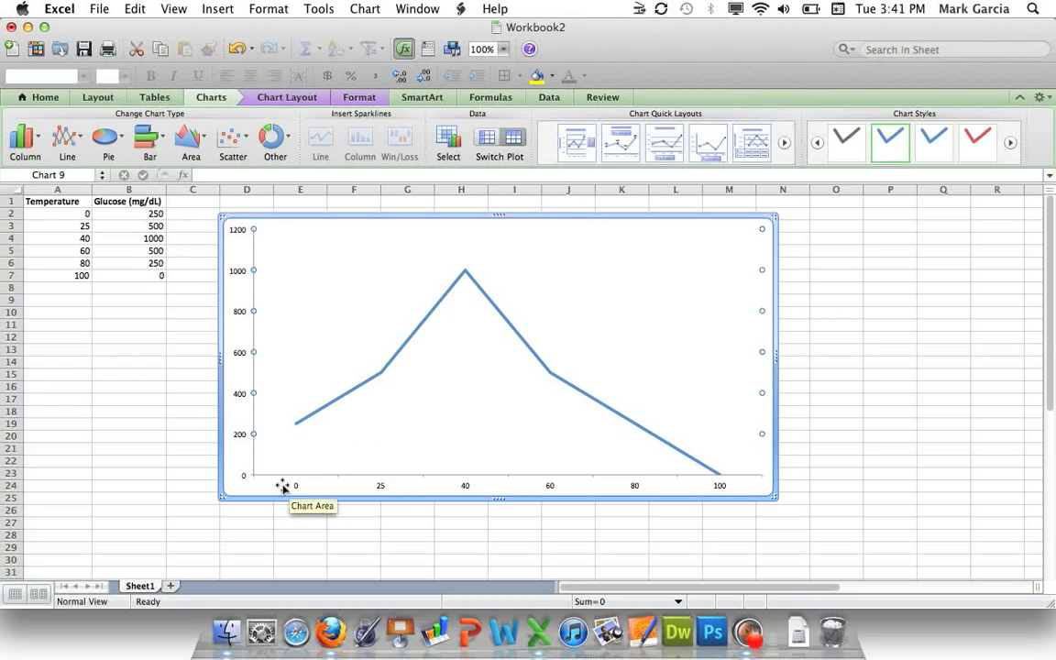
Step: Format the horizontal axis scale so the vertical axis does not cross between categories
mouse_move(296, 426)
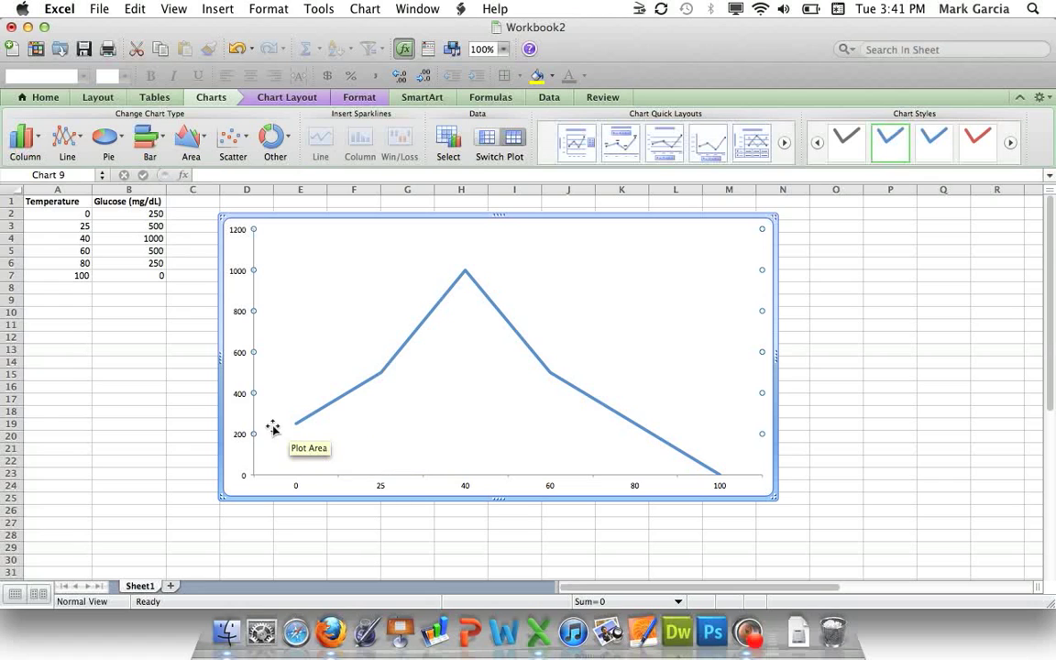
left_click(295, 486)
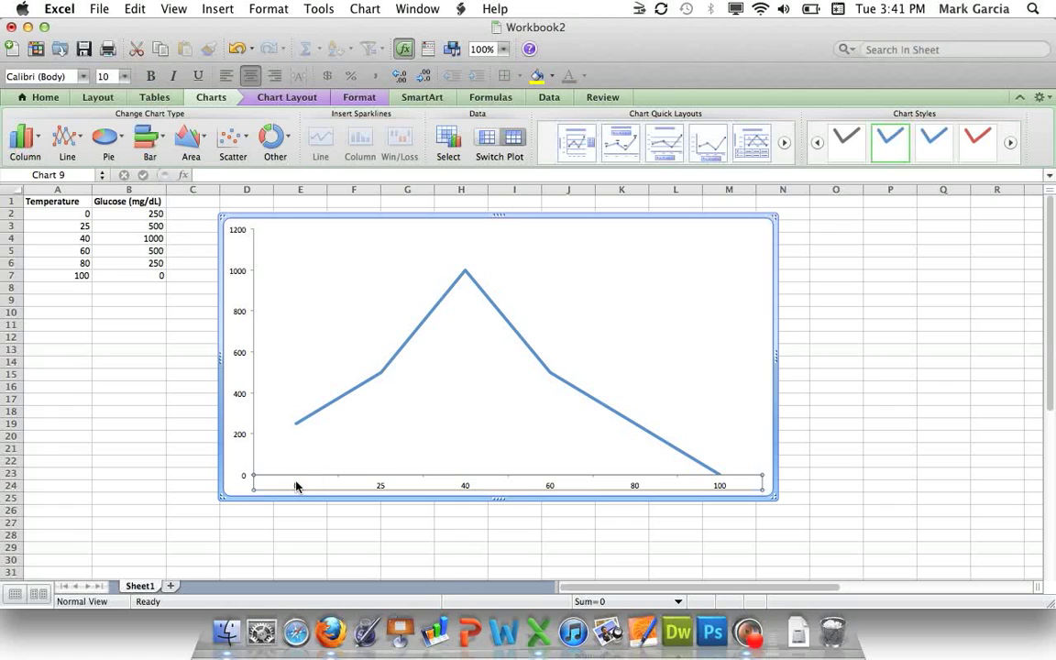
right_click(295, 486)
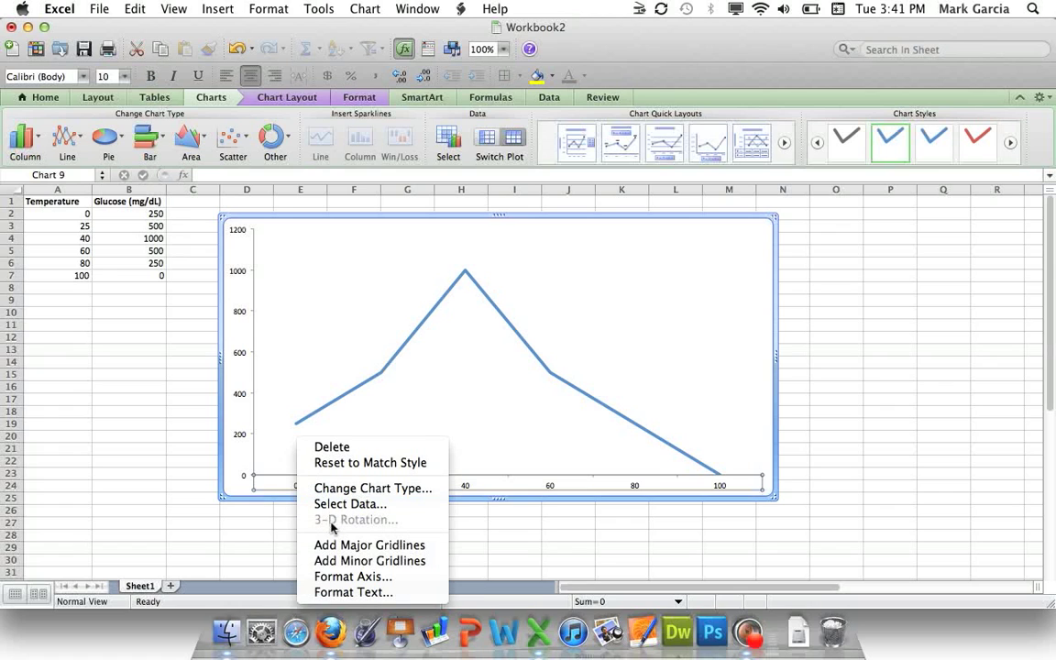
left_click(342, 577)
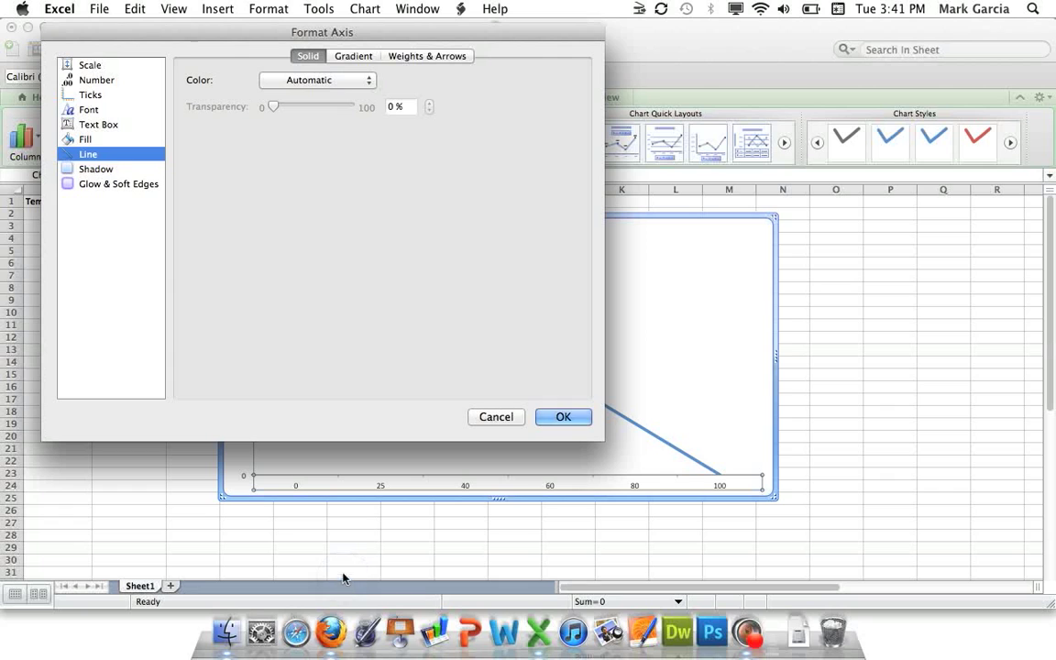
left_click(102, 68)
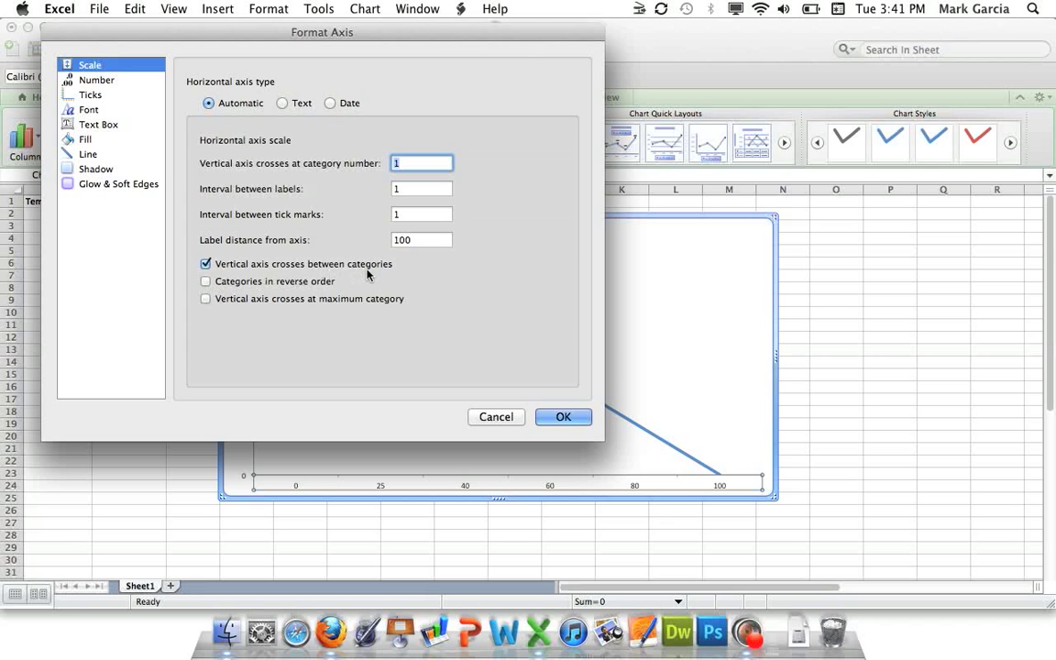
left_click(205, 264)
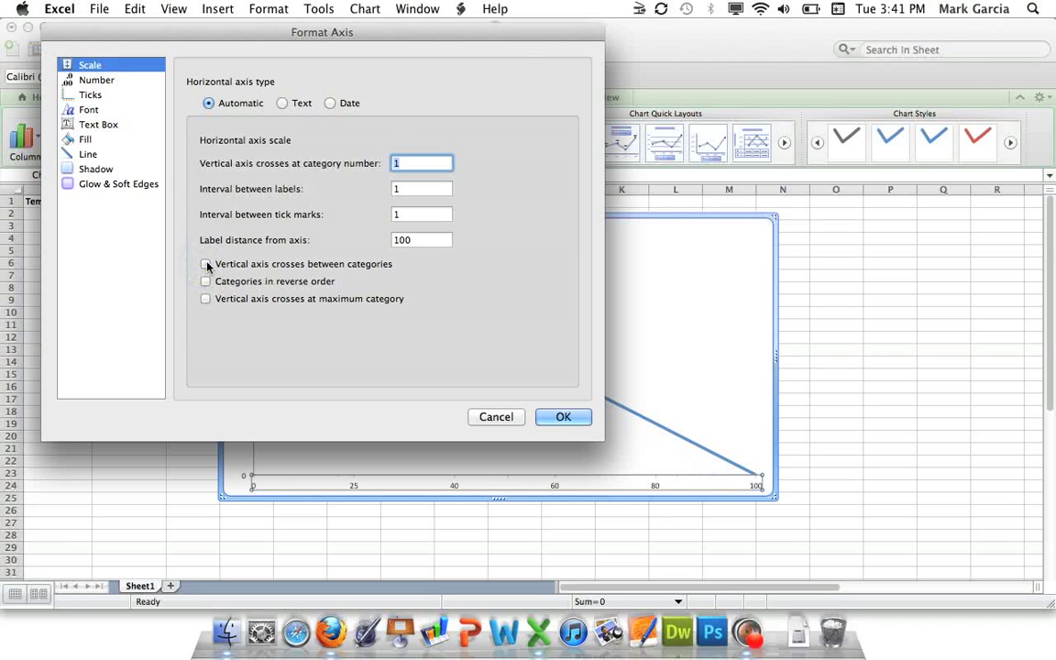
left_click(552, 418)
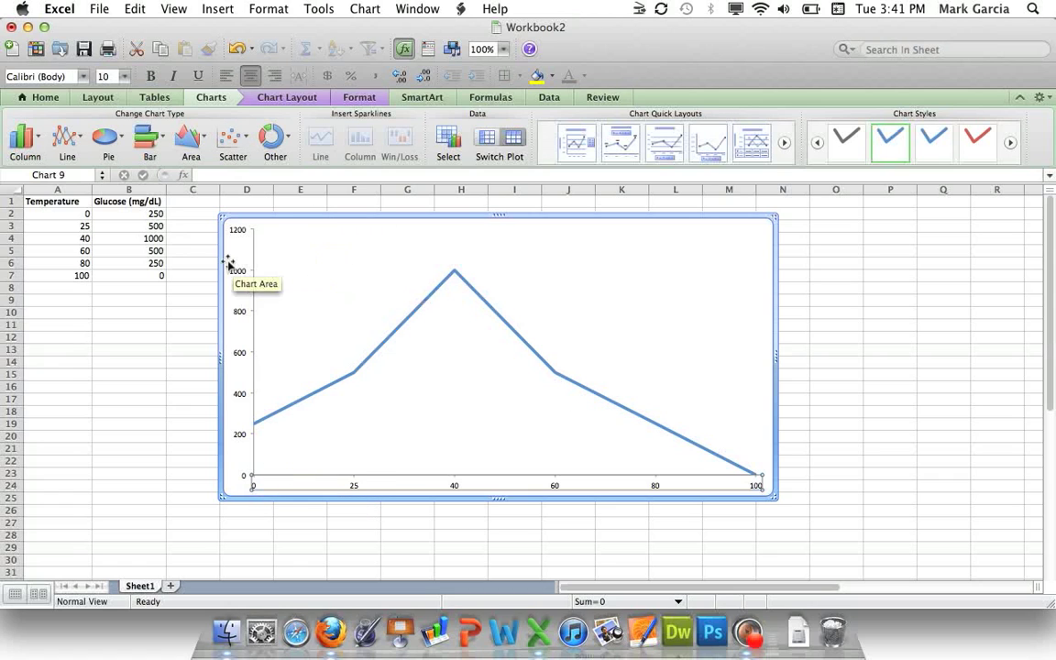
Step: Add a title above the chart reading "The Effect of Temperature on Lactase Activity"
left_click(289, 98)
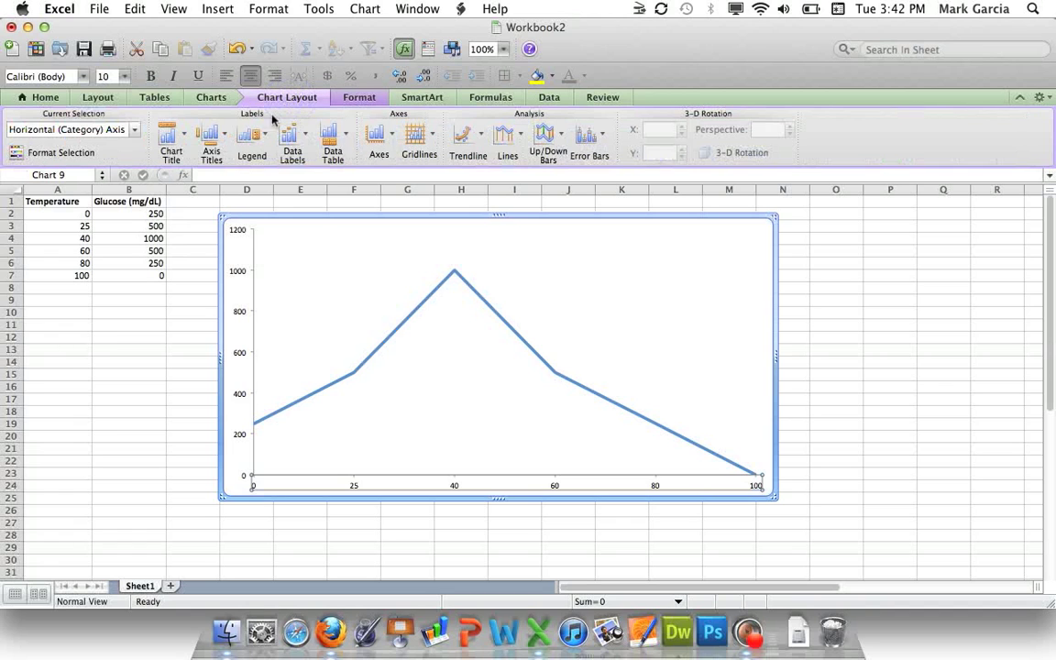
left_click(176, 132)
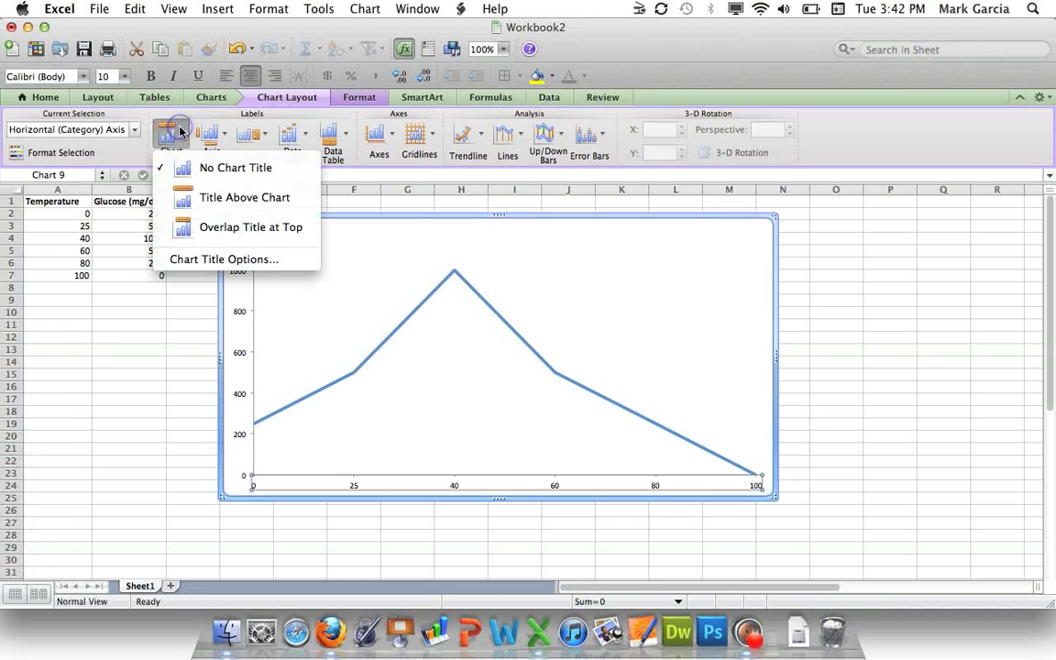
left_click(216, 200)
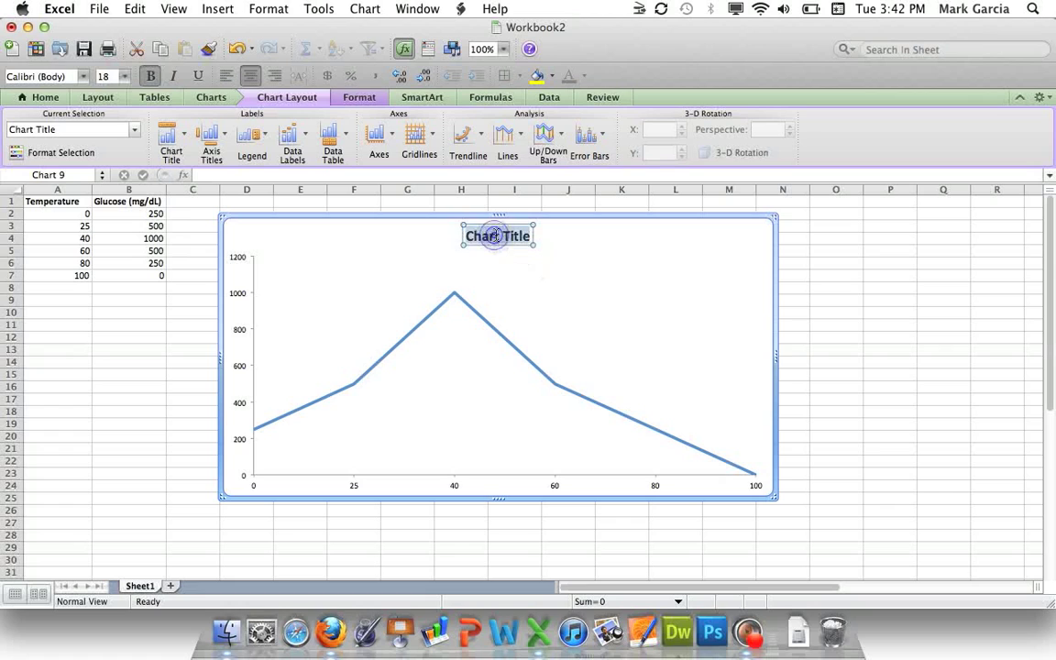
left_click(495, 236)
triple_click(495, 236)
key("BackSpace")
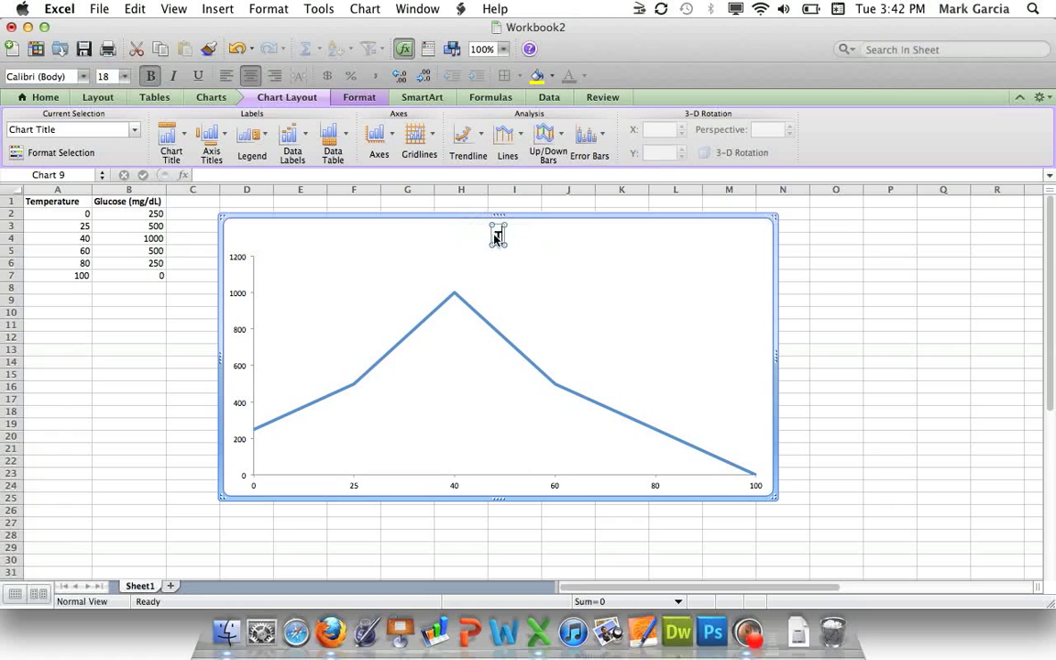
type("The Effect of Te")
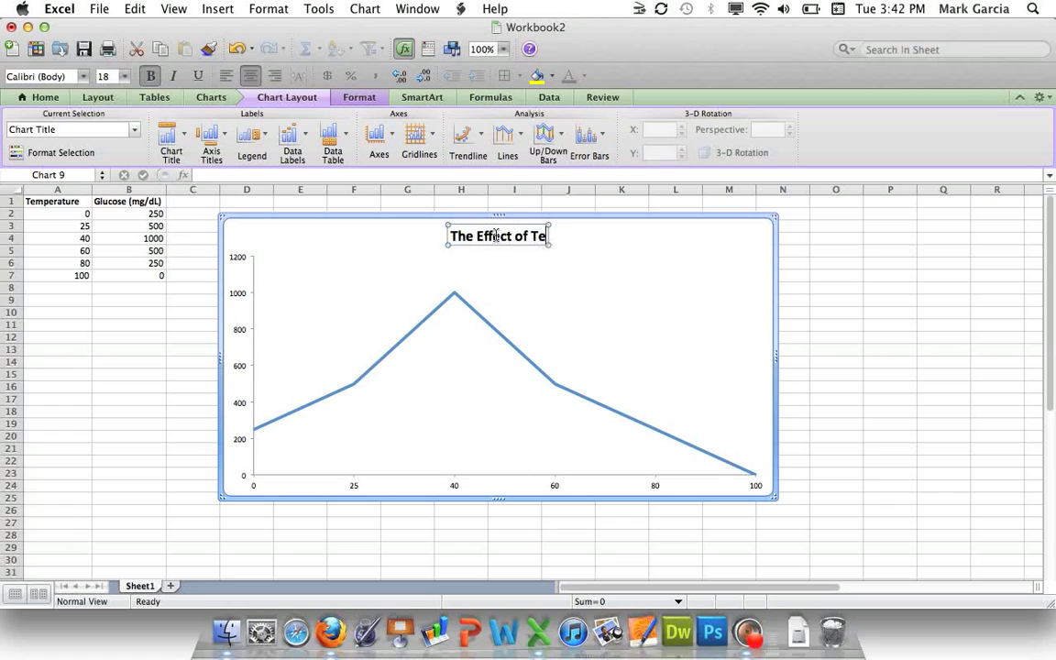
type("mperature on")
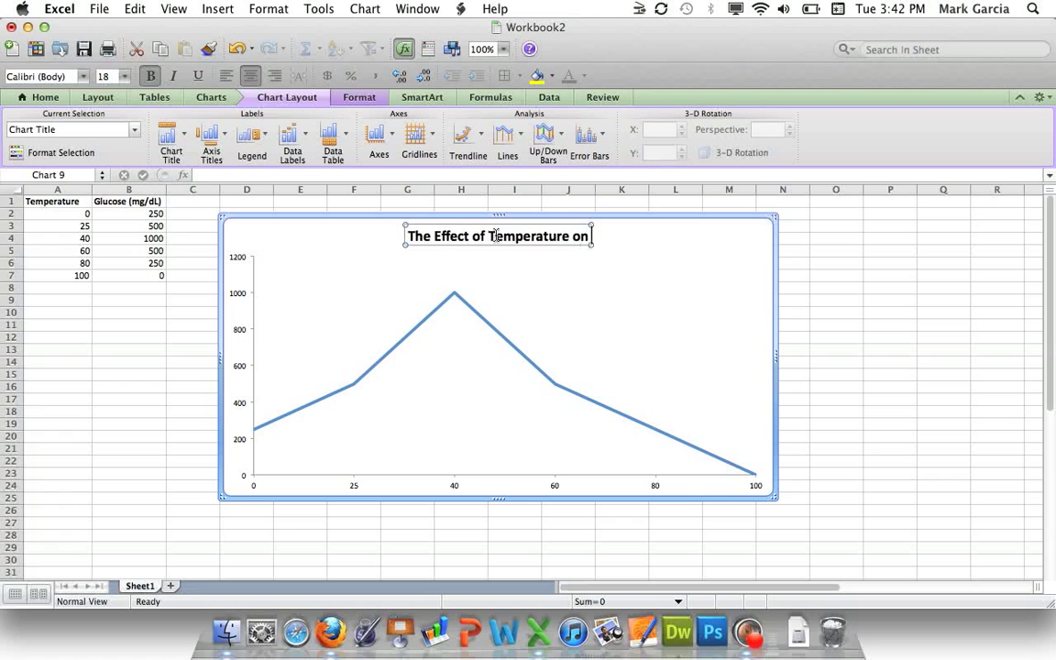
type(" Lactase Act")
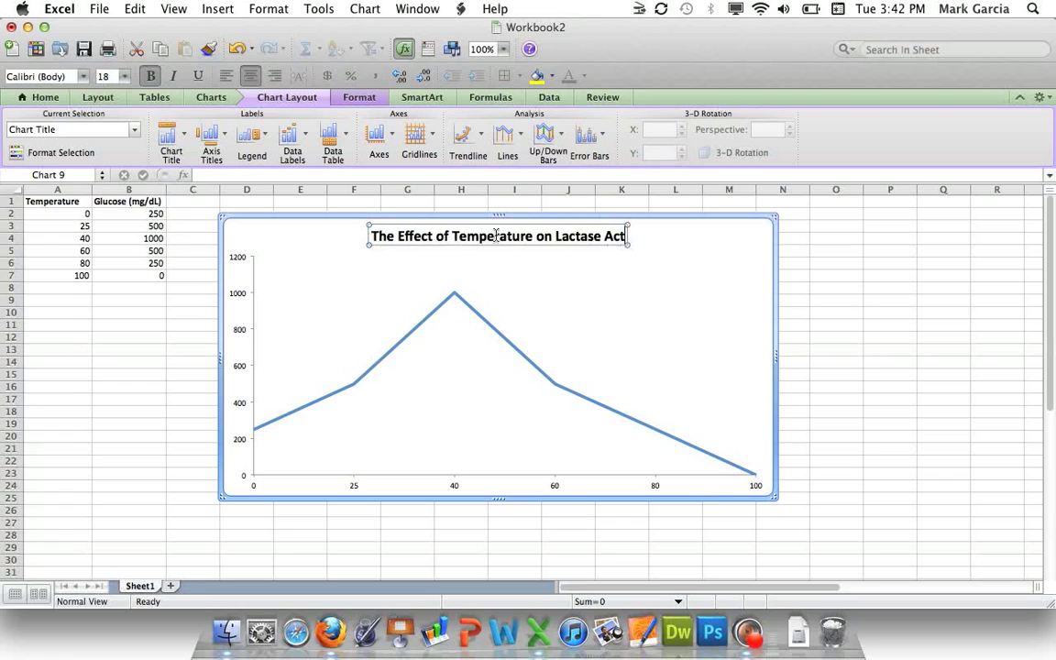
type("ivity")
left_click(655, 329)
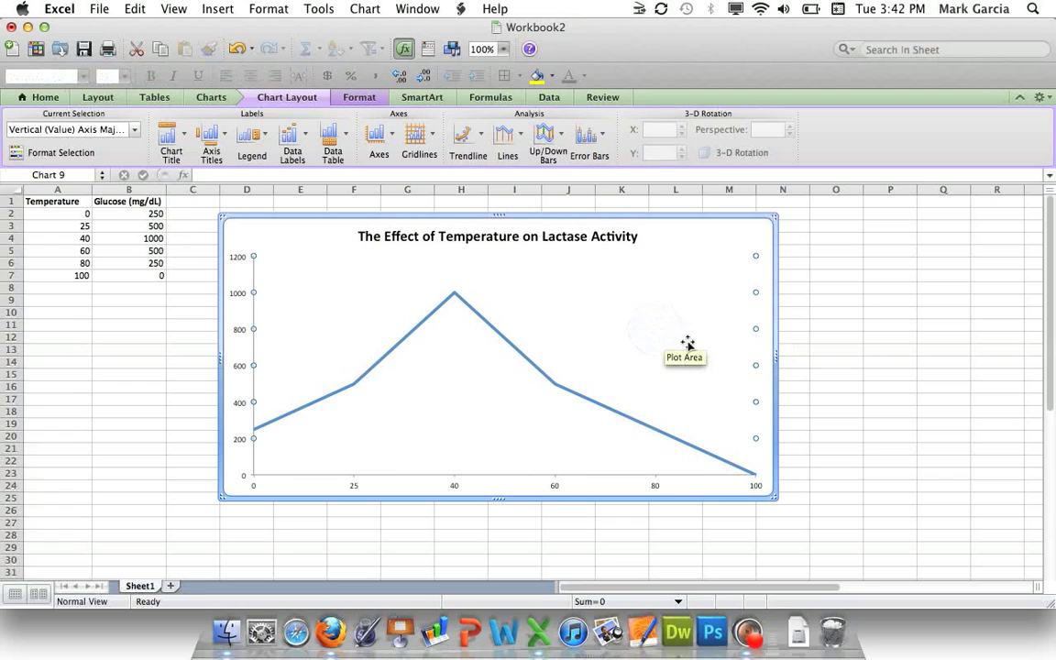
Step: Move the chart up slightly, enlarge it down to about row 30, and add a title below the horizontal axis reading "Temperature (C)"
left_click_drag(702, 221, 689, 199)
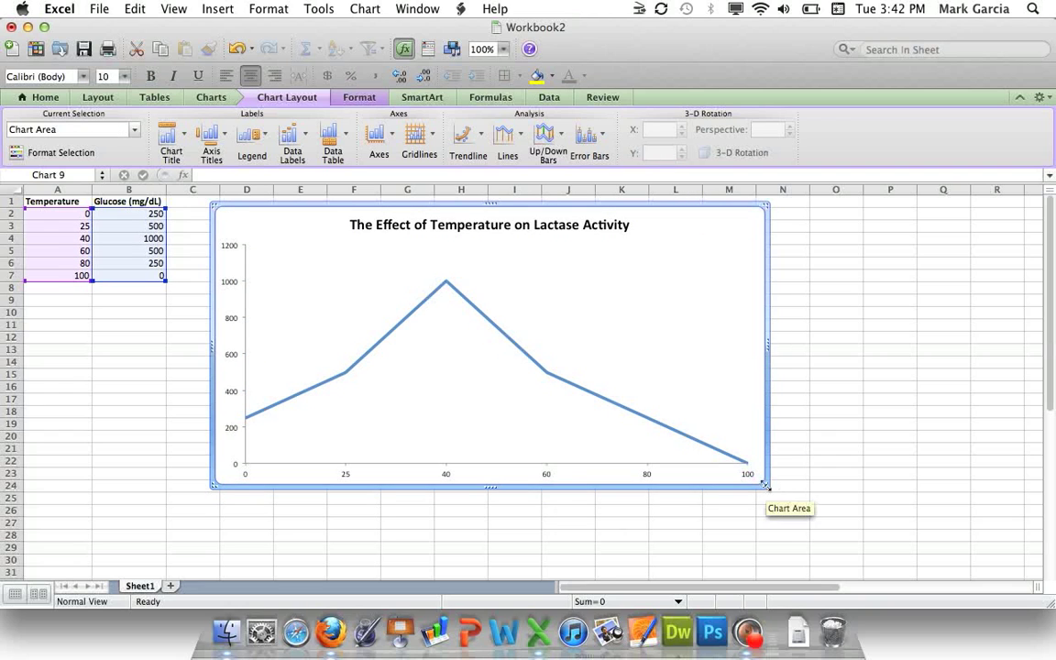
left_click_drag(768, 486, 775, 566)
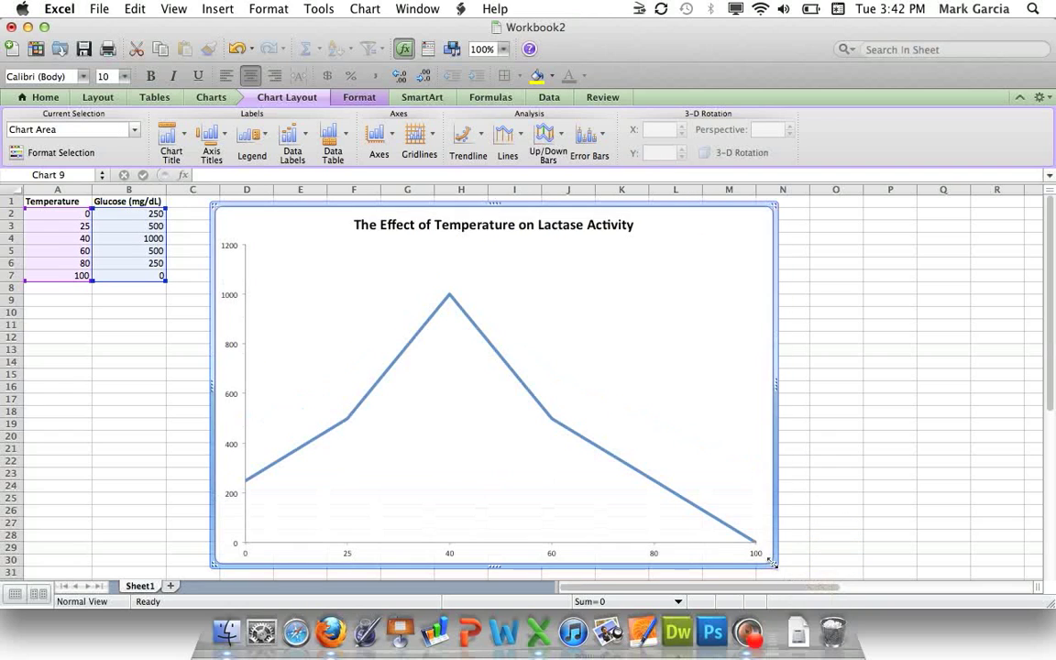
left_click(225, 138)
mouse_move(239, 163)
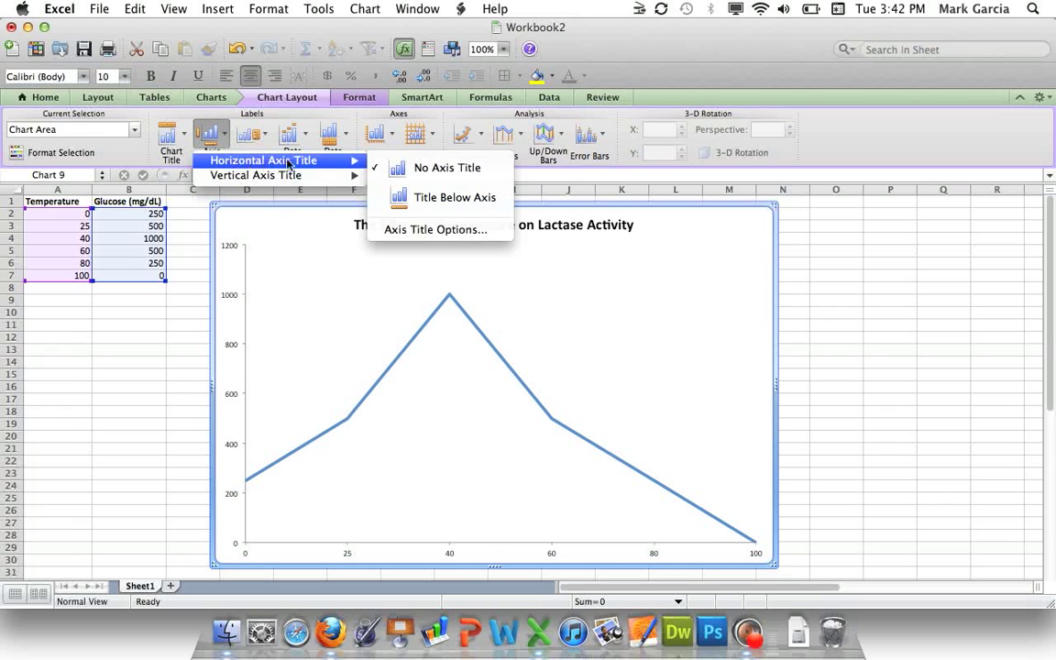
left_click(452, 198)
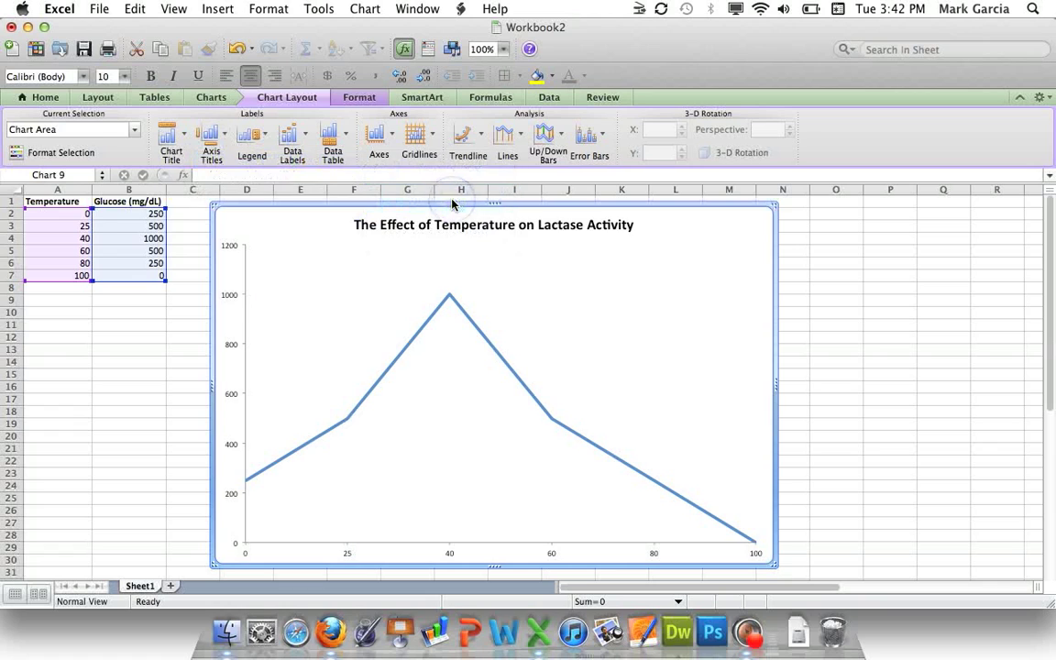
triple_click(496, 547)
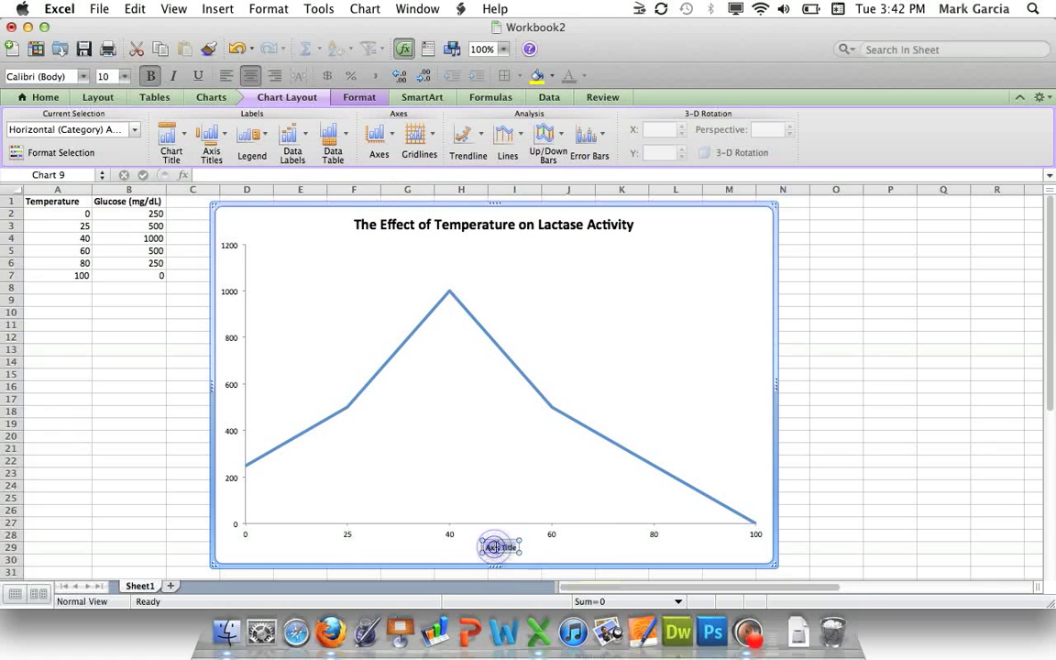
type("Tempera")
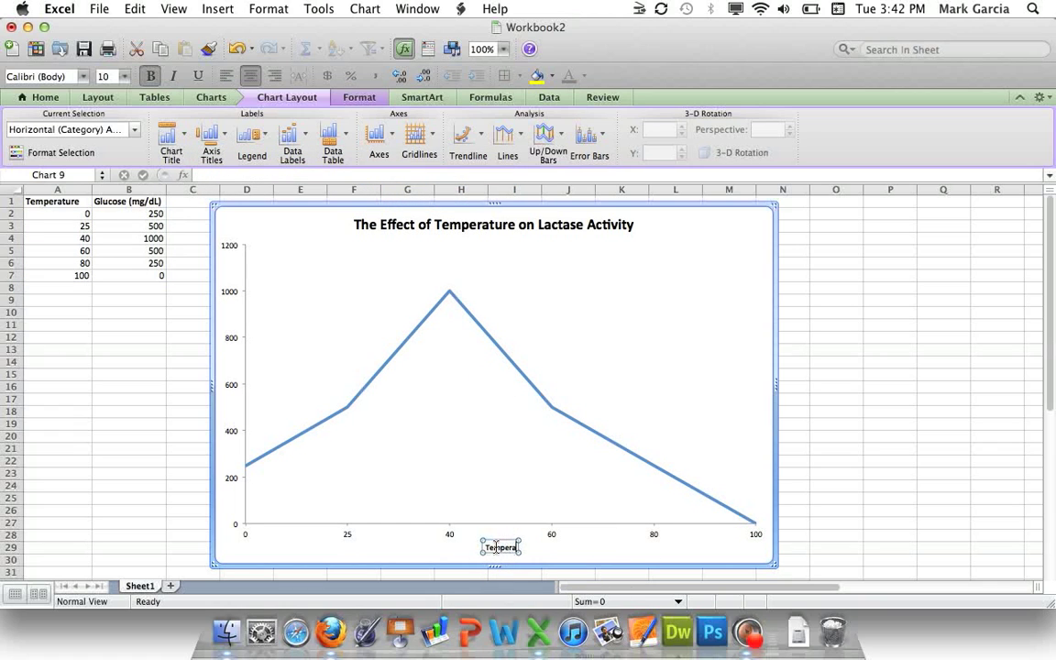
type("ture (C")
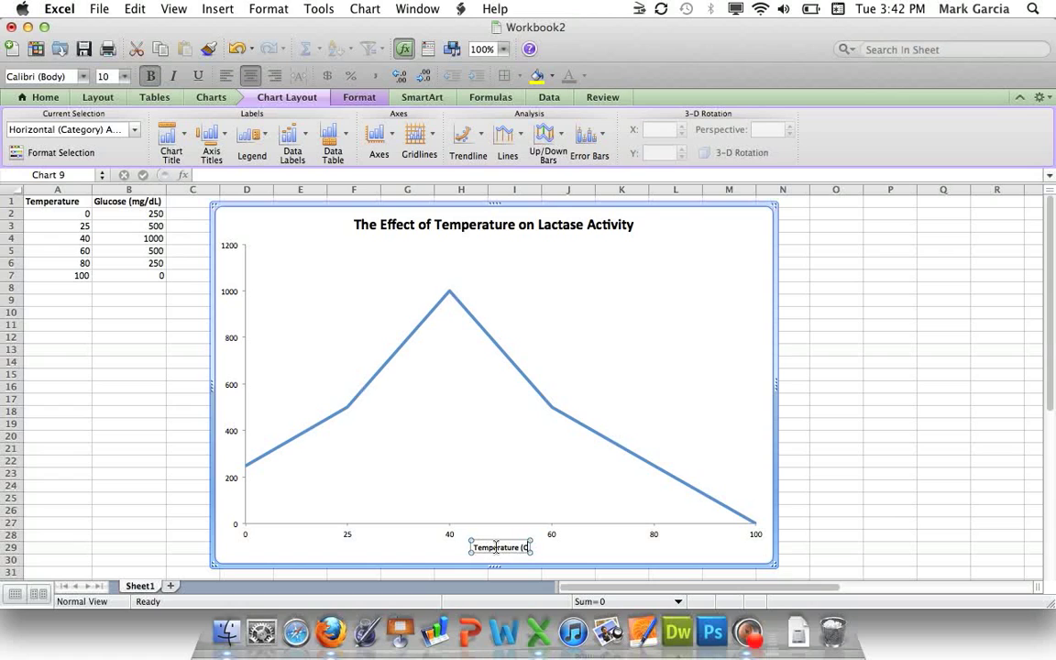
type(")")
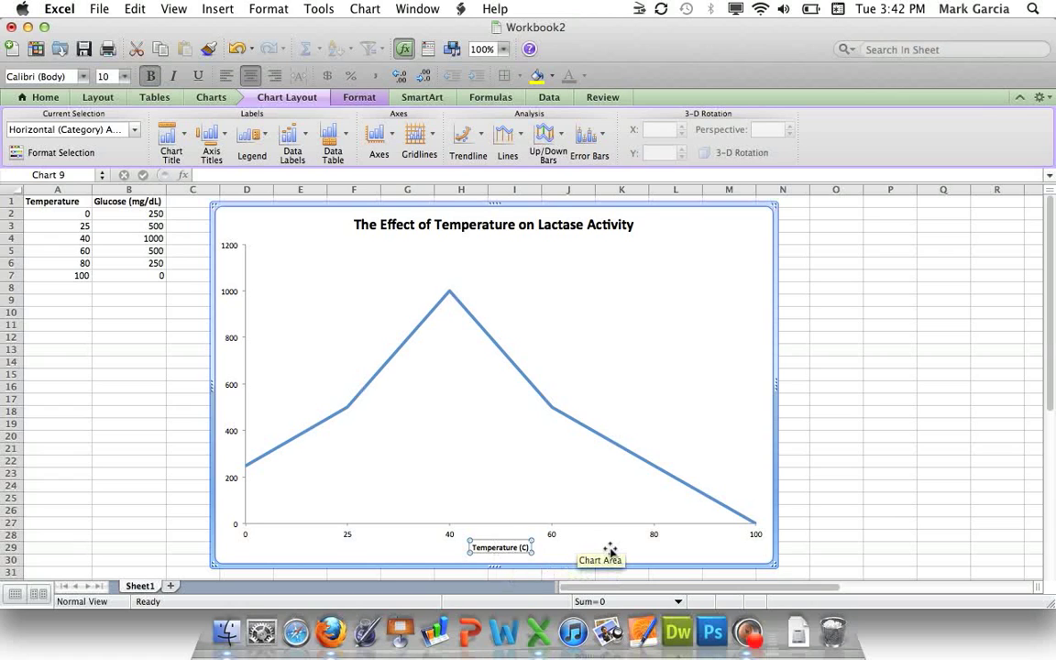
left_click(610, 551)
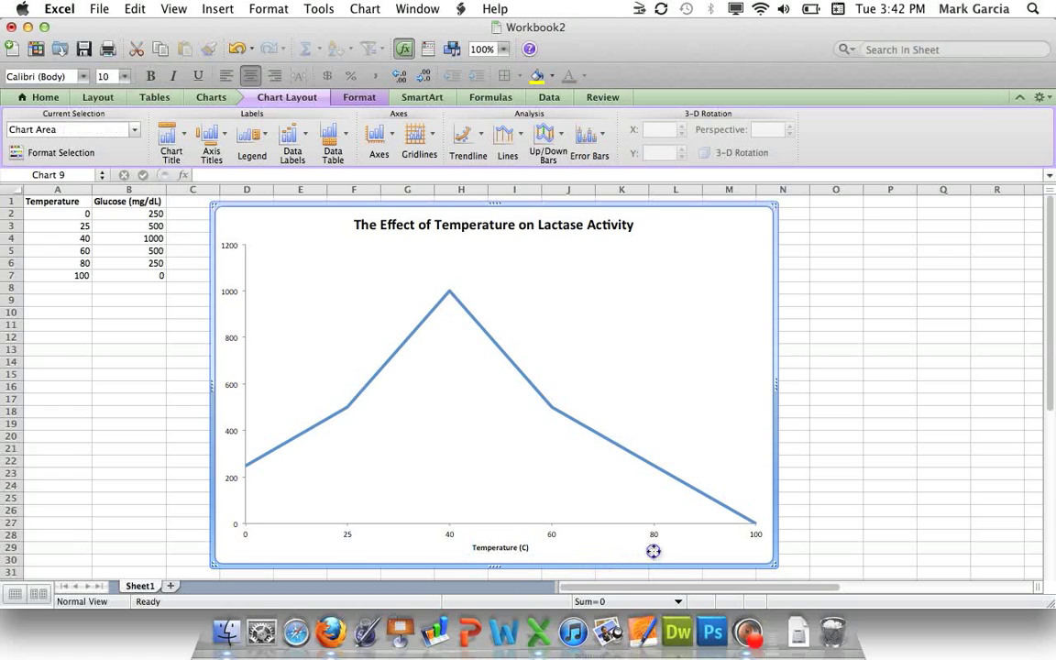
Step: Add a rotated vertical axis title reading "Glucose (mg/dL)" and move the chart across to about columns H to R
left_click(220, 140)
mouse_move(240, 178)
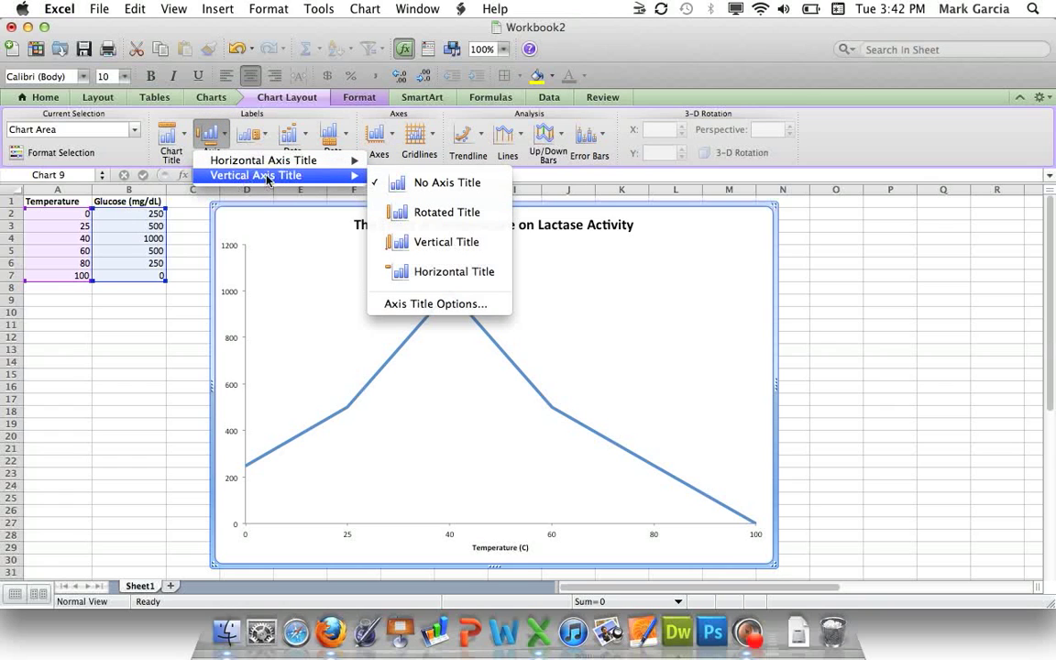
left_click(429, 212)
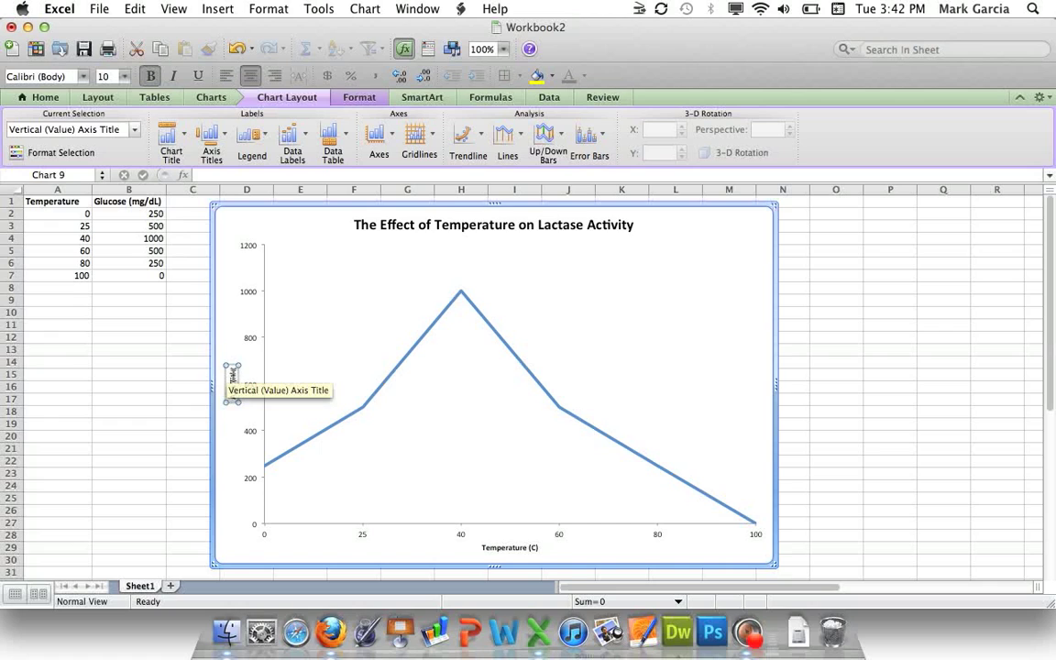
left_click(232, 378)
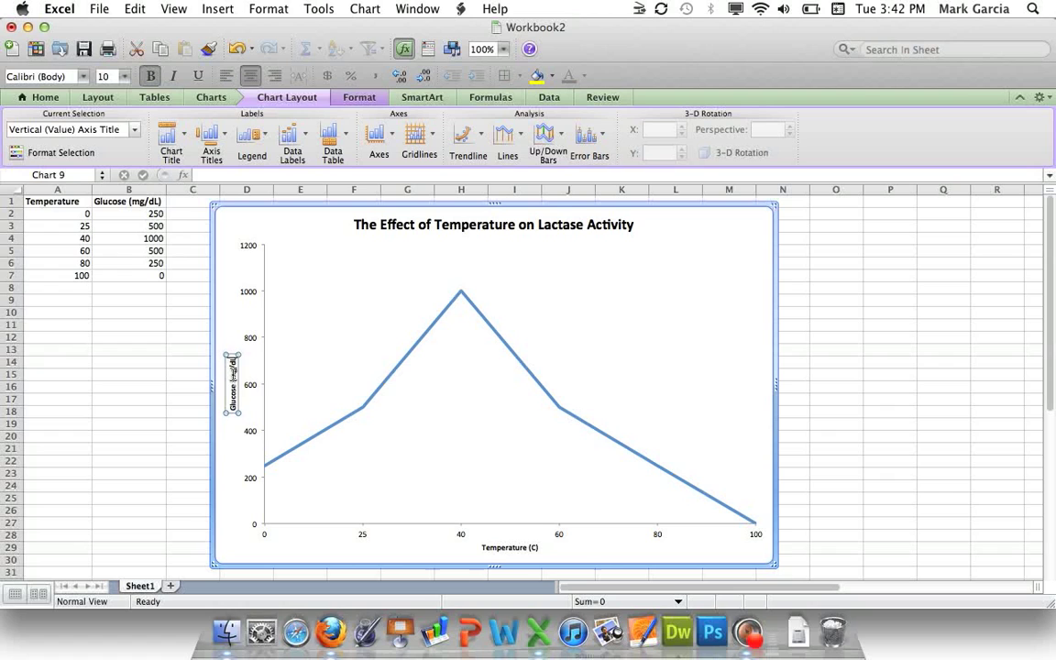
left_click(222, 325)
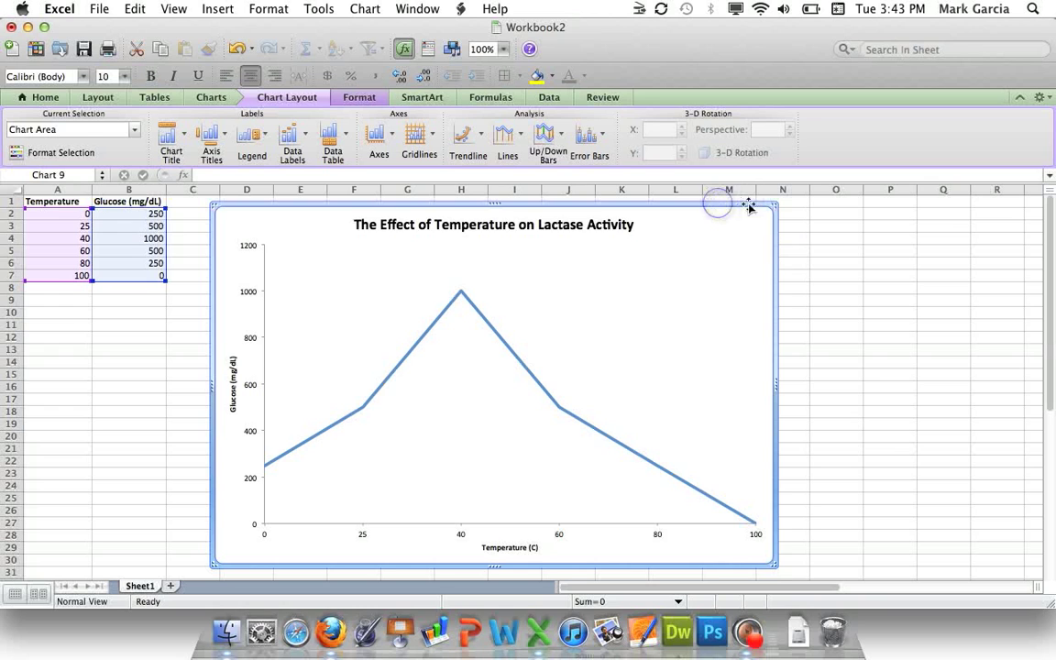
left_click_drag(760, 205, 975, 203)
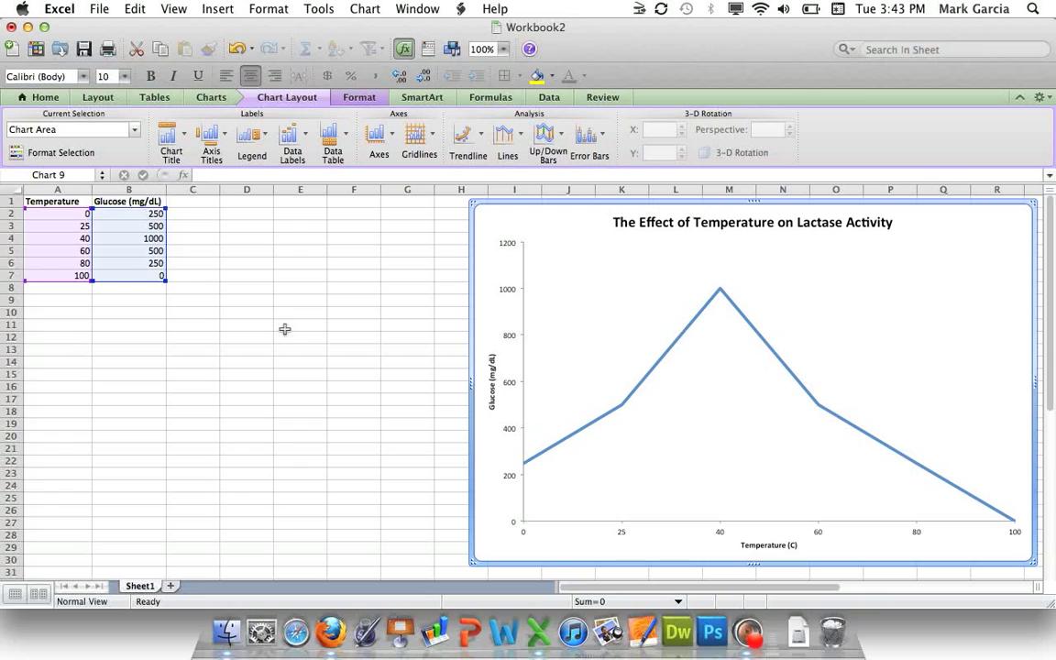
Step: Insert a plain 2-D line chart from cells A2:B7 and move it next to the data, over about columns D to I
left_click(147, 288)
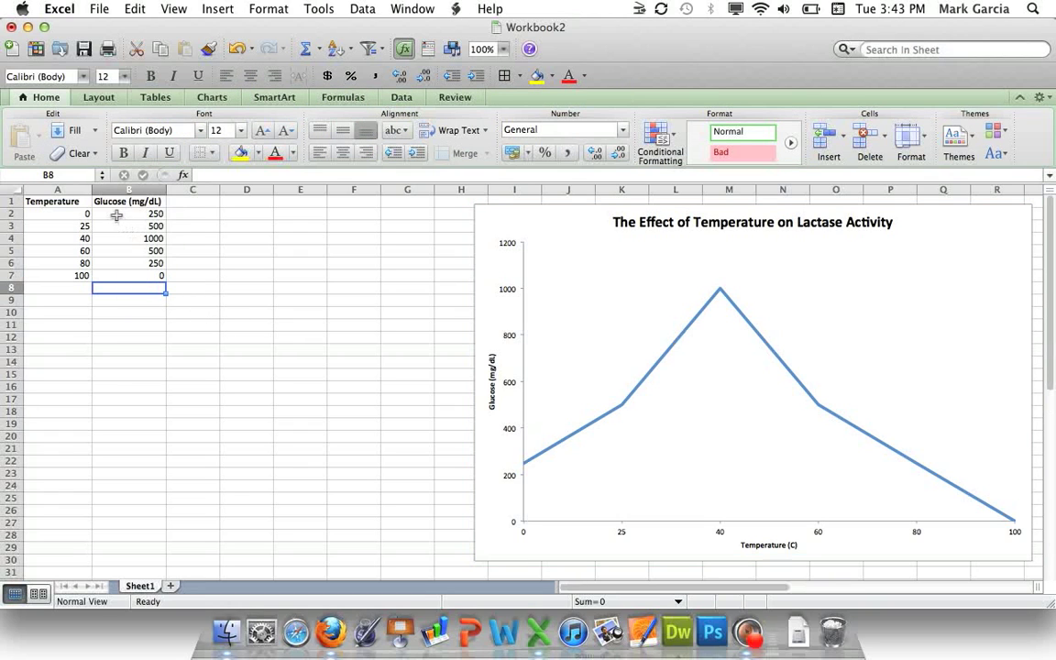
left_click_drag(68, 212, 149, 276)
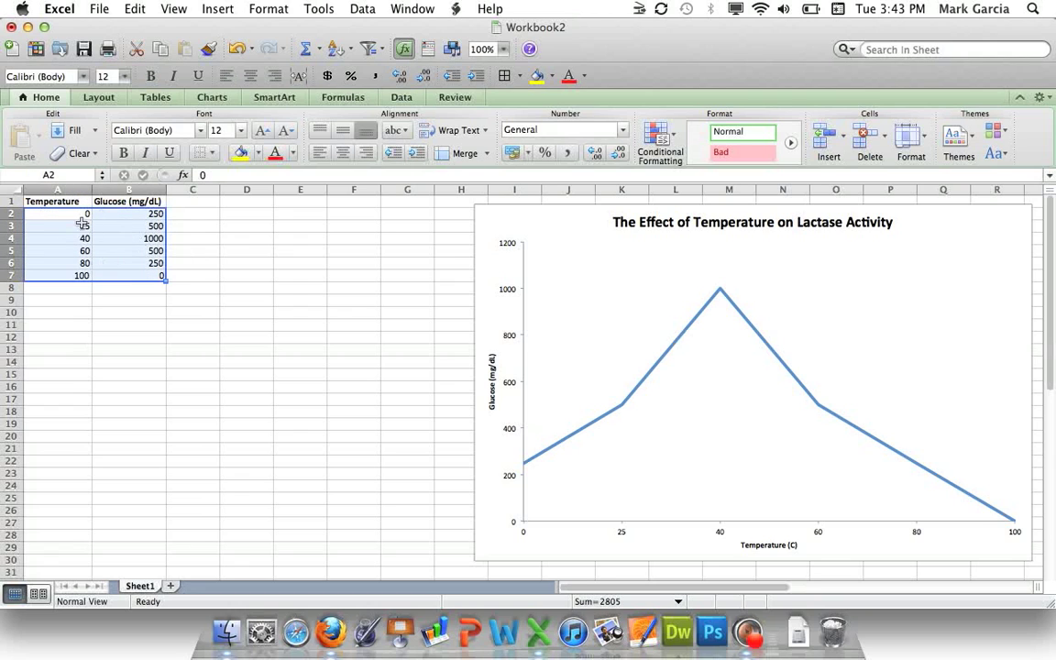
left_click(212, 97)
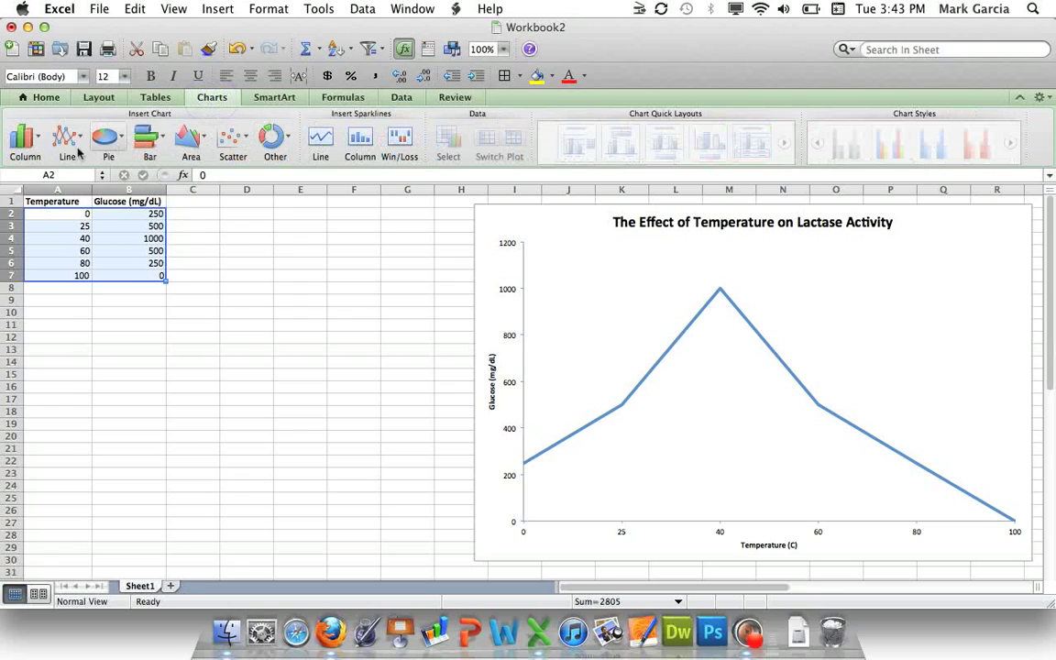
left_click(66, 137)
left_click(39, 226)
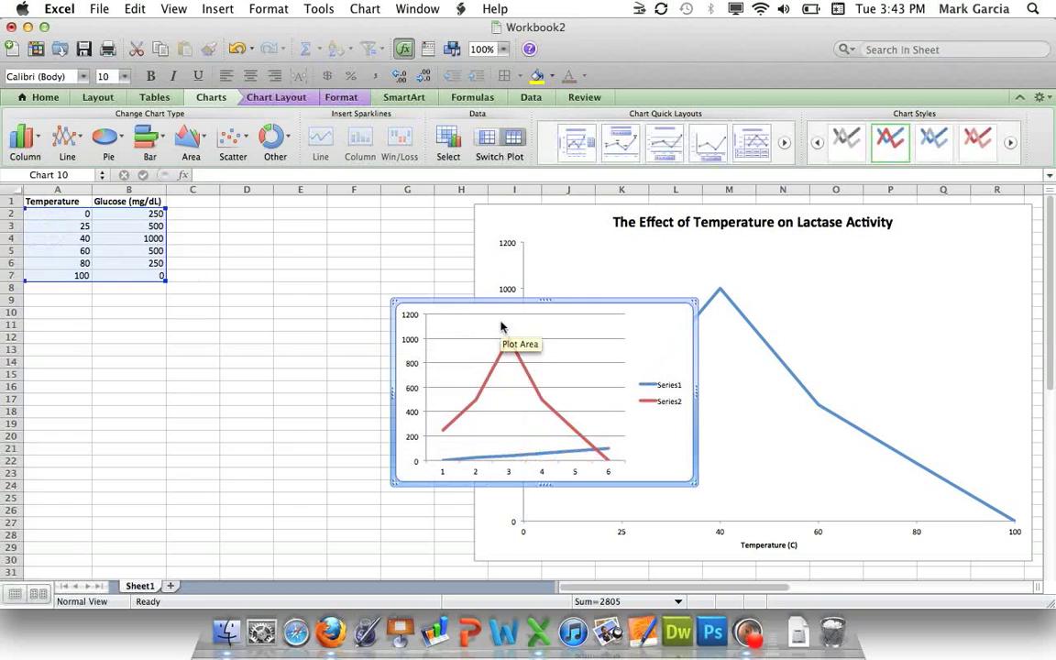
left_click_drag(583, 298, 352, 257)
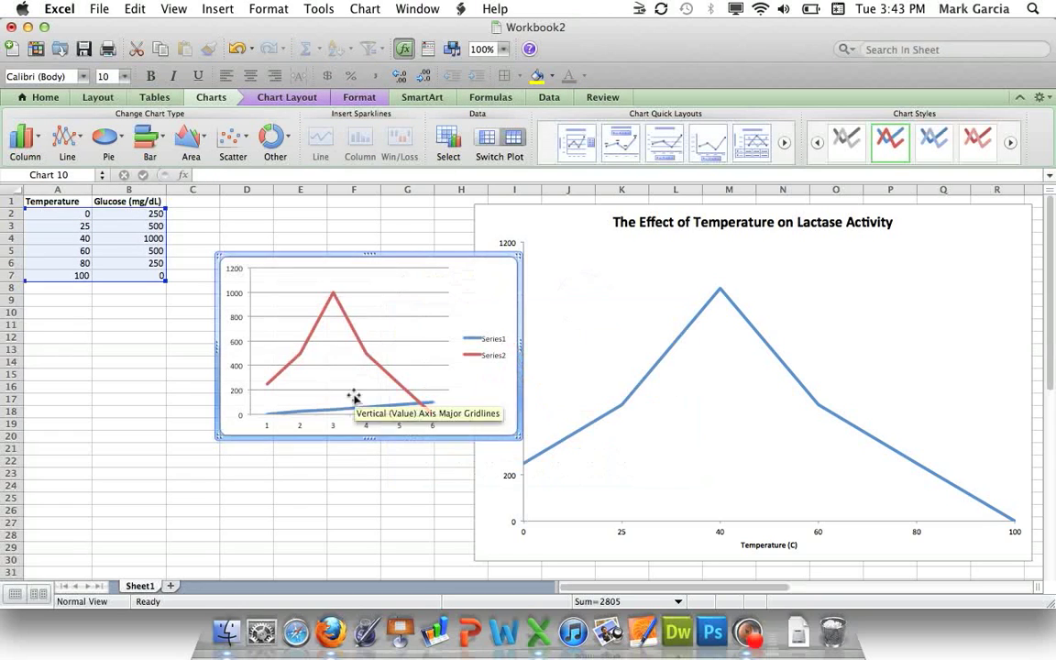
Step: Open the small chart's data source settings and compare the Y value ranges of Series1 and Series2
right_click(398, 330)
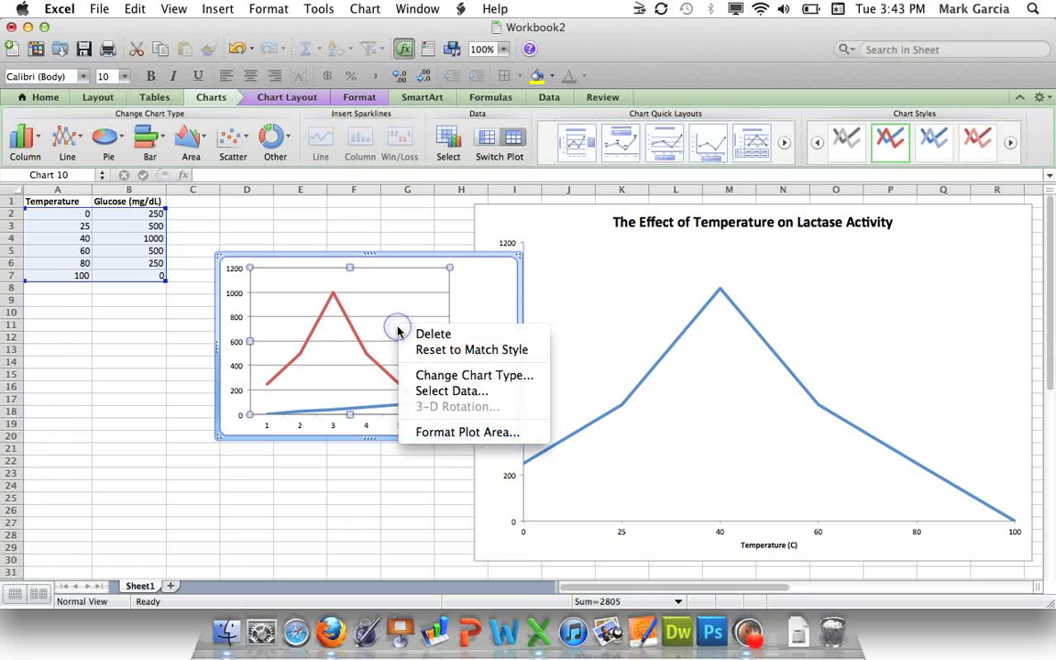
left_click(438, 392)
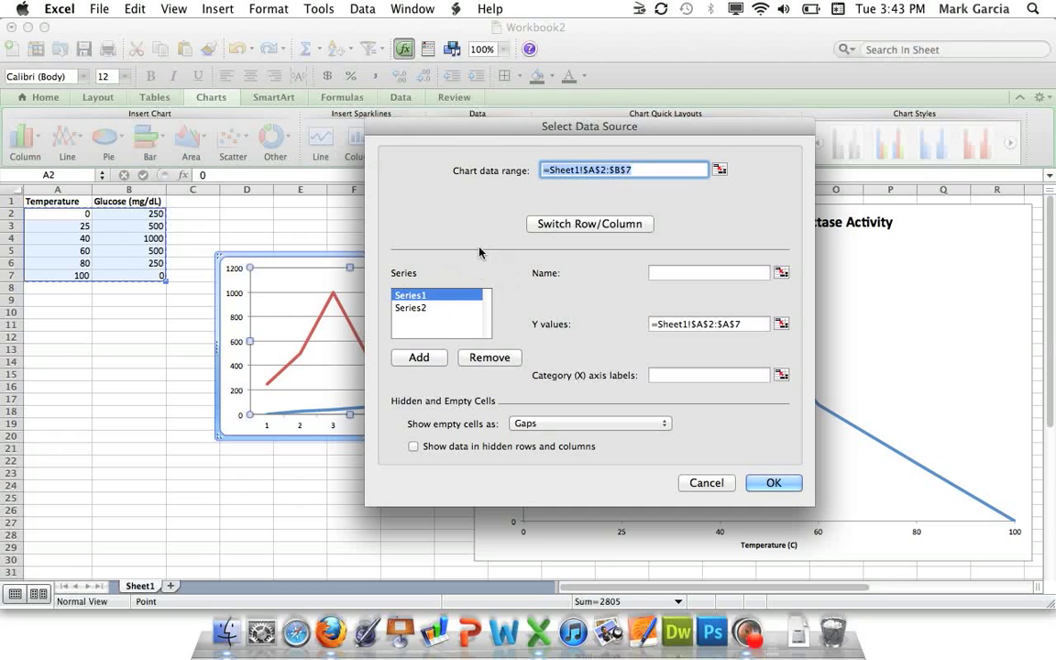
left_click(421, 307)
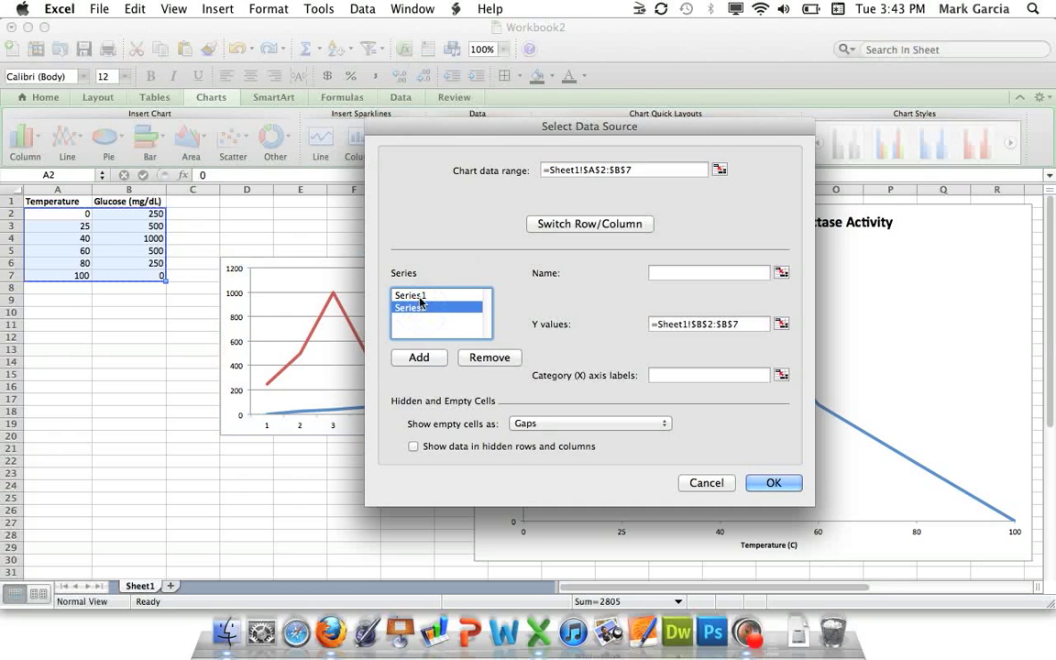
left_click(419, 298)
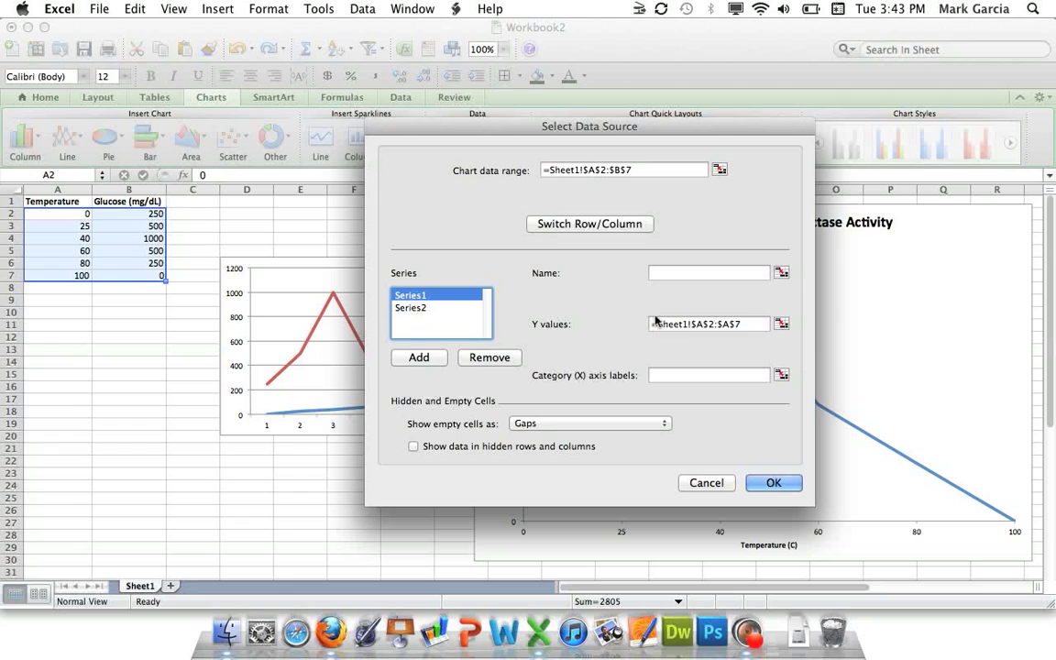
left_click(424, 309)
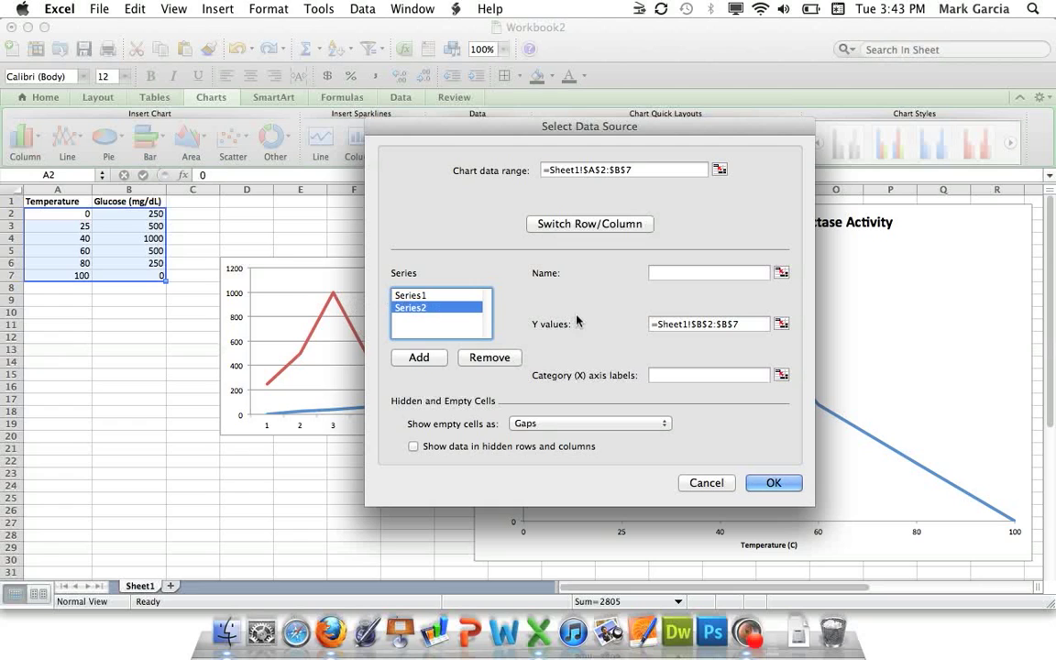
left_click(413, 296)
left_click(422, 308)
left_click(413, 296)
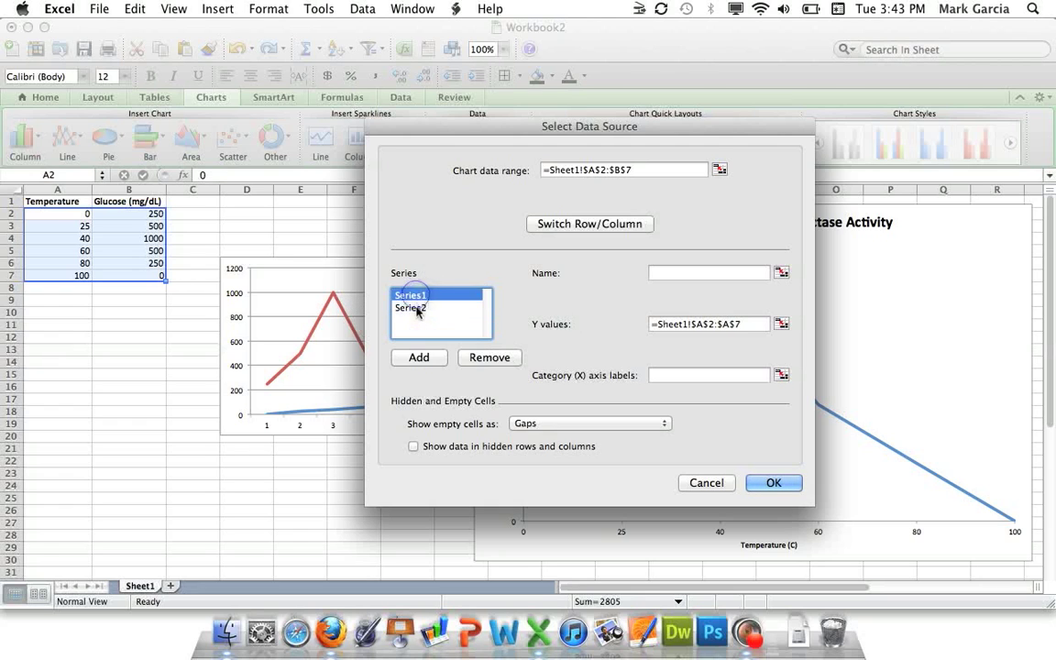
left_click(419, 308)
left_click(415, 297)
left_click(420, 309)
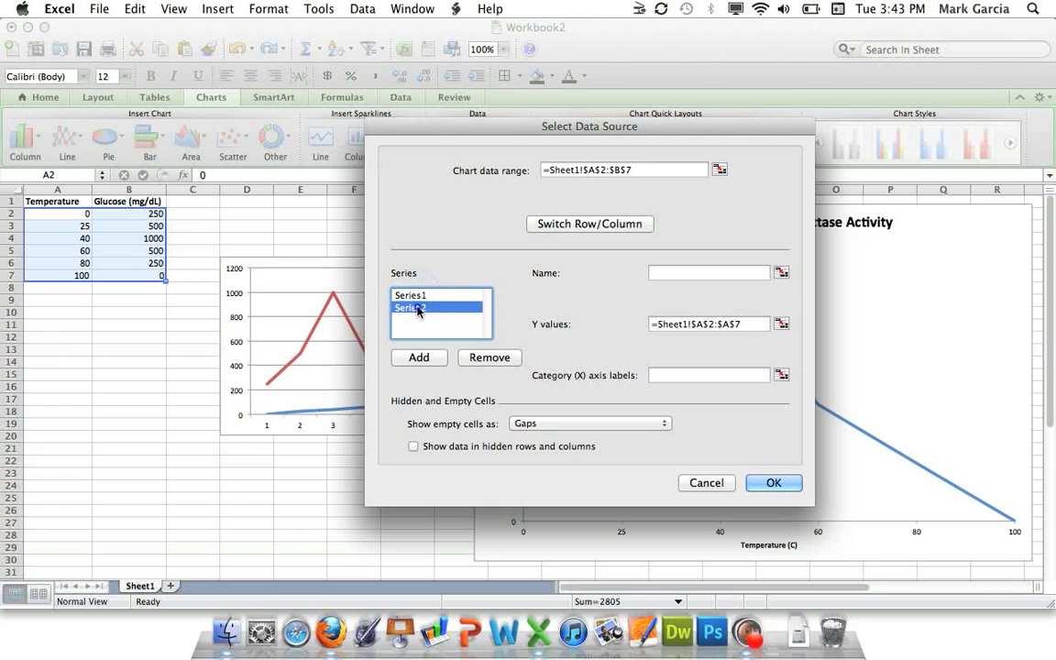
left_click(413, 296)
left_click(417, 308)
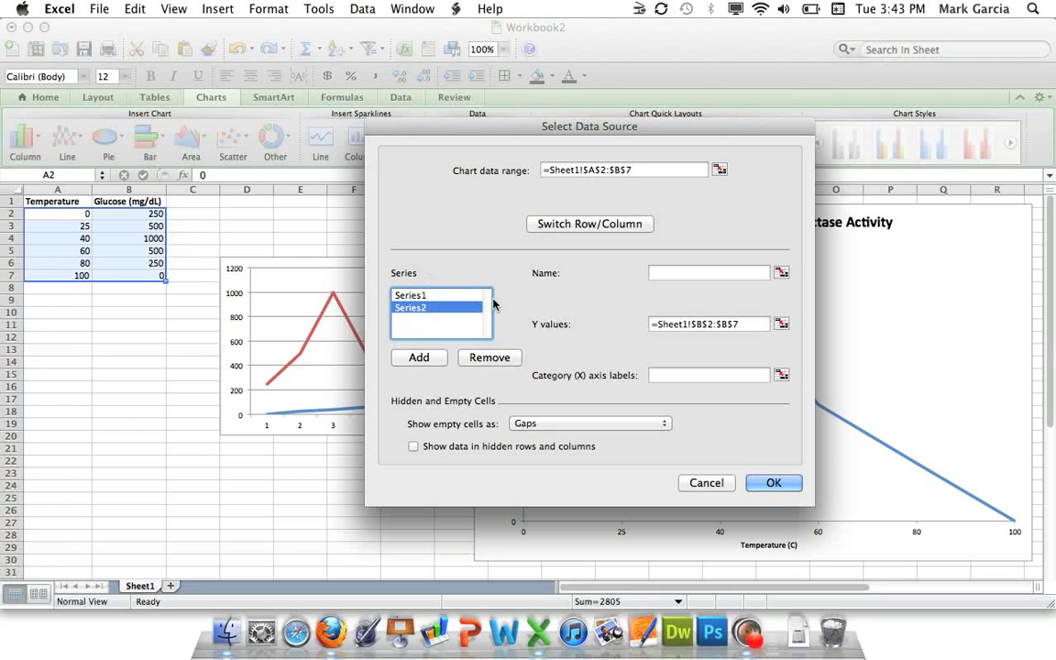
left_click(426, 297)
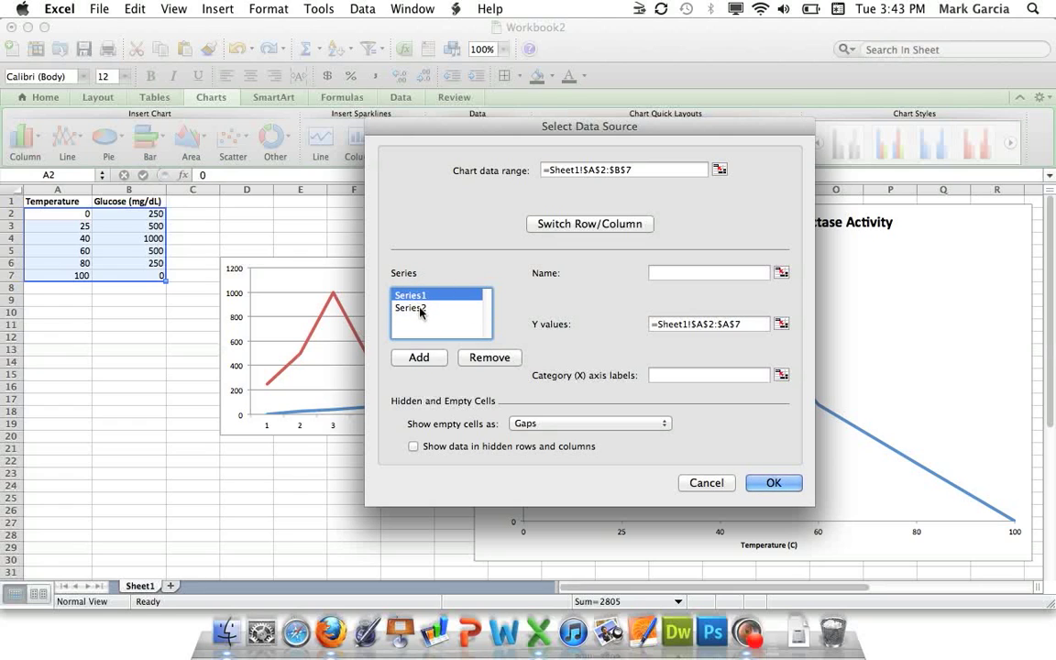
left_click(421, 309)
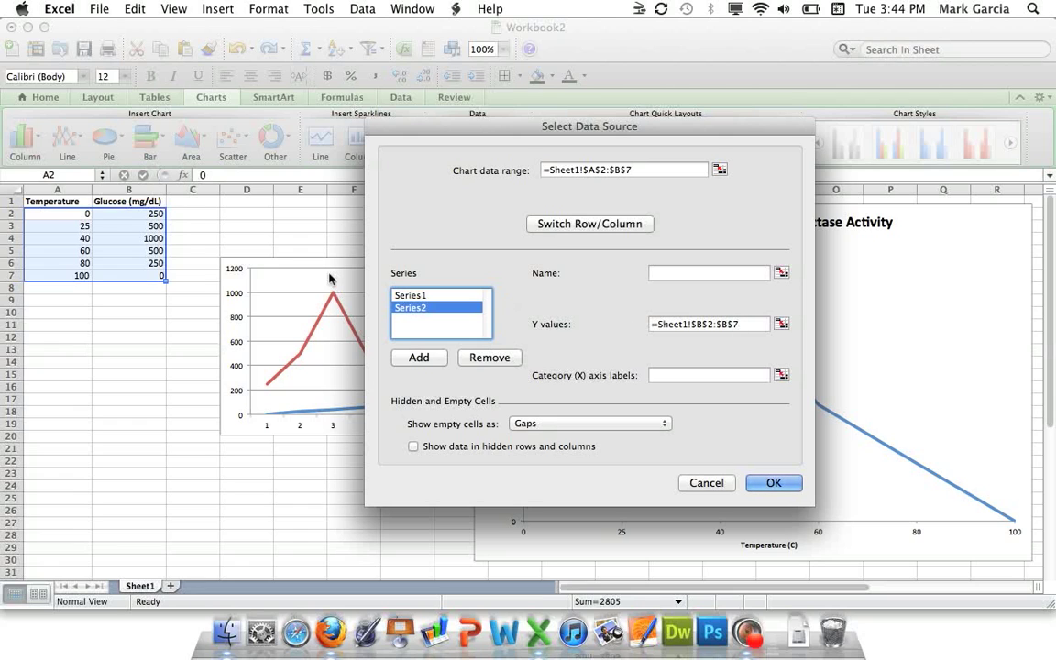
Step: Remove Series1, which plots the temperature values, from the chart data and move the dialog clear of the small chart
left_click(421, 296)
left_click(475, 360)
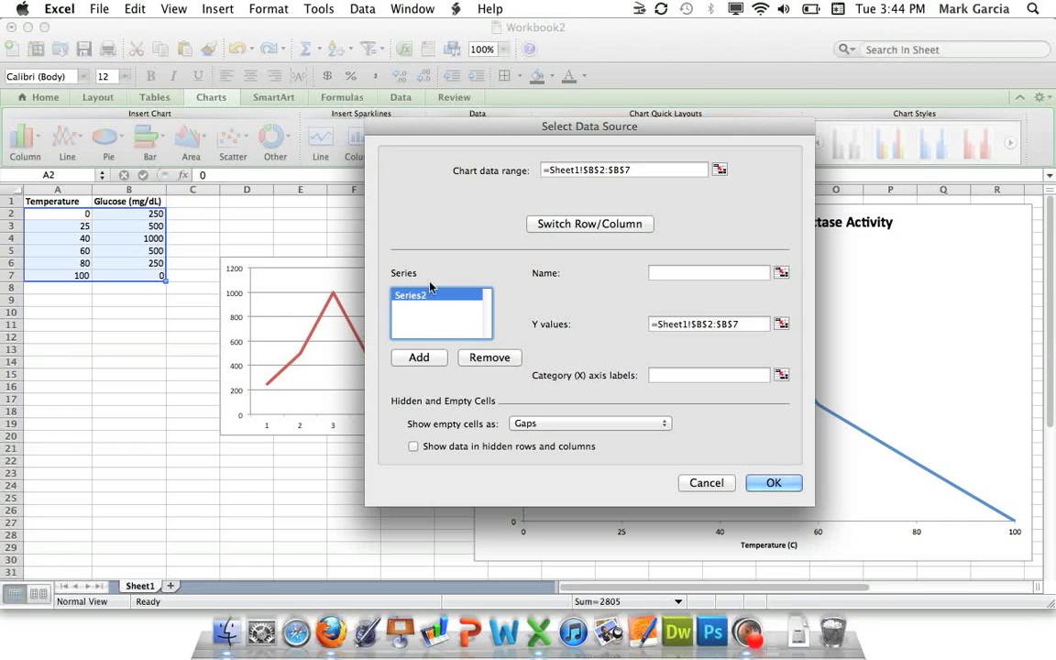
left_click_drag(427, 124, 553, 123)
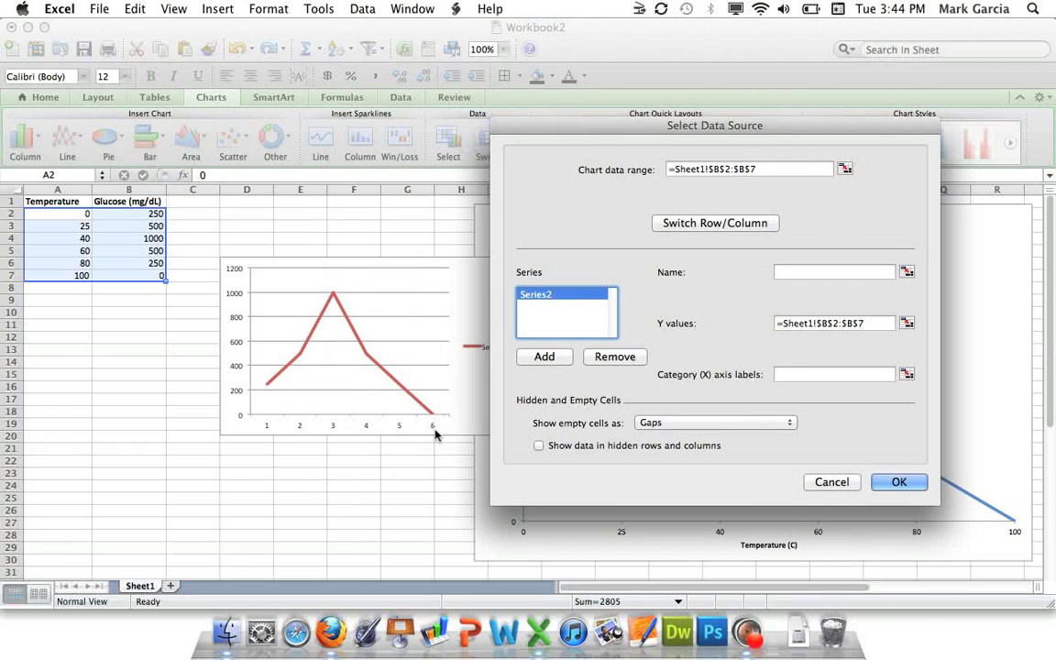
Step: Set the category (X) axis labels to A2:A7, apply the data source, and move the red chart over the large chart's upper corner
left_click(835, 371)
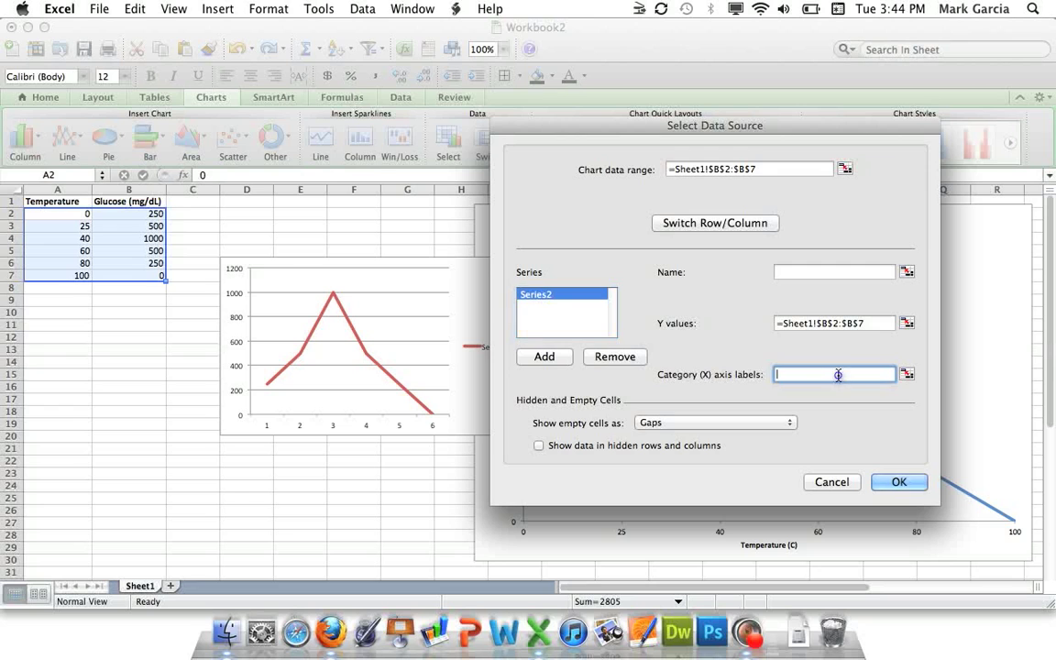
left_click(906, 375)
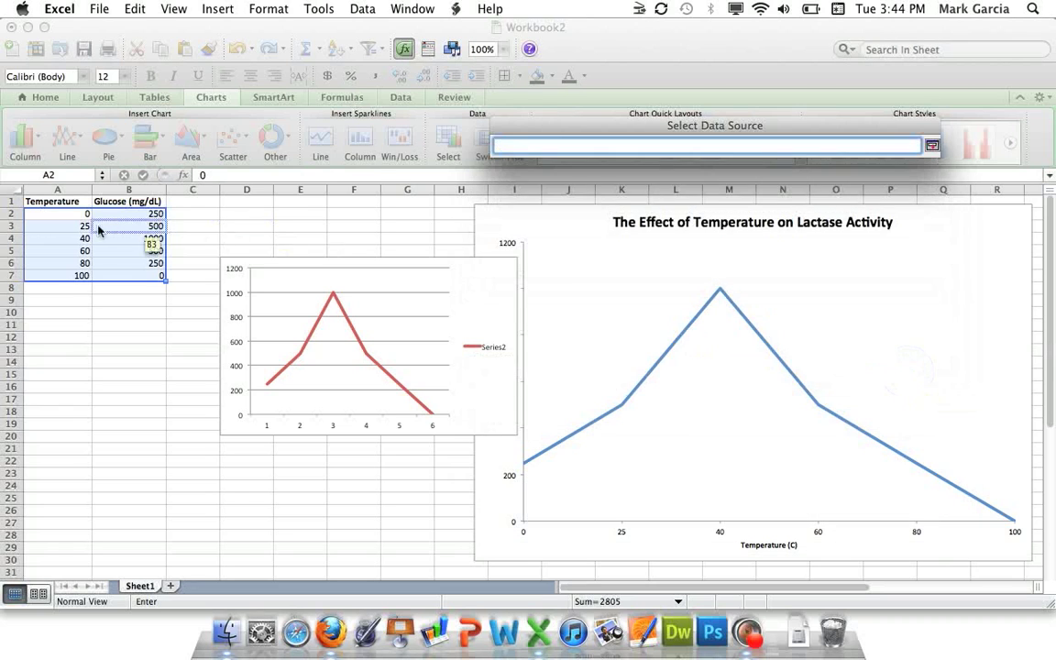
left_click_drag(72, 213, 68, 277)
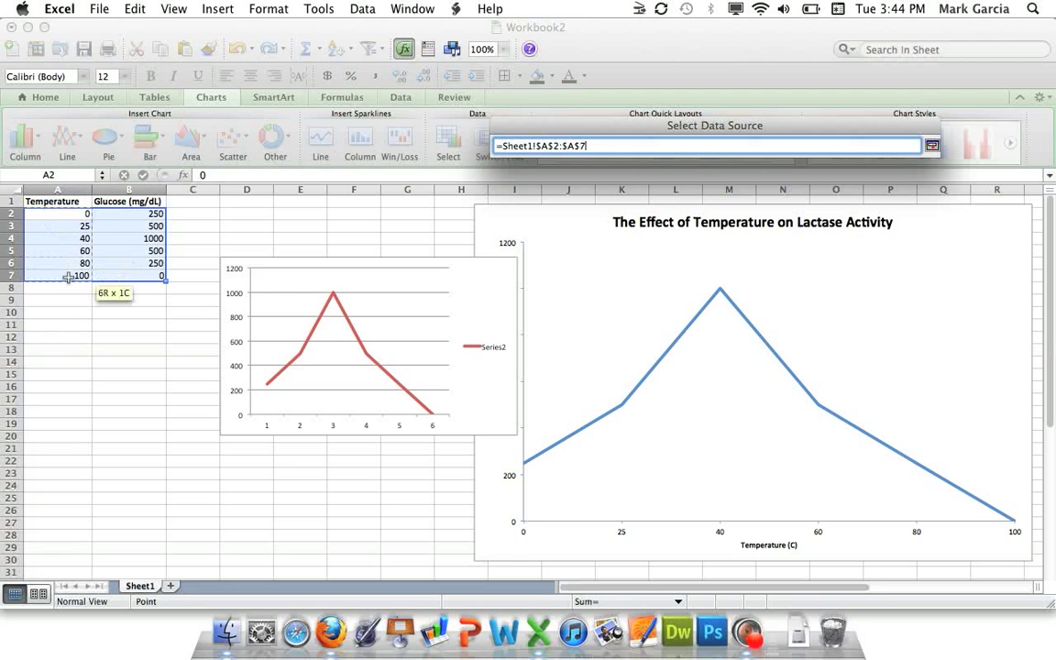
left_click(932, 146)
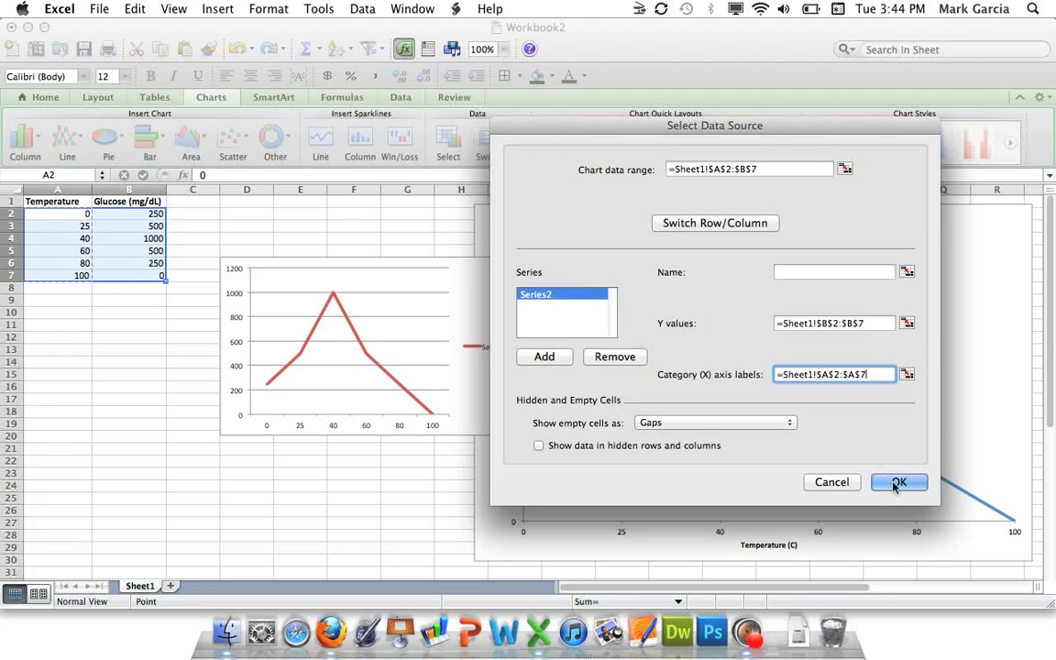
left_click(896, 483)
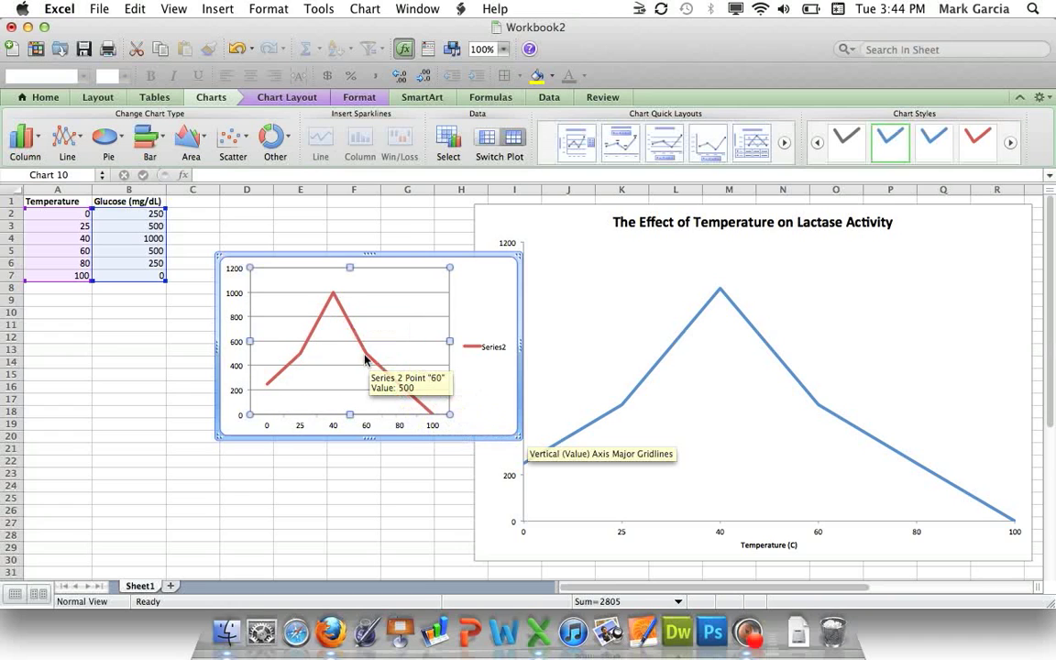
left_click_drag(303, 256, 832, 201)
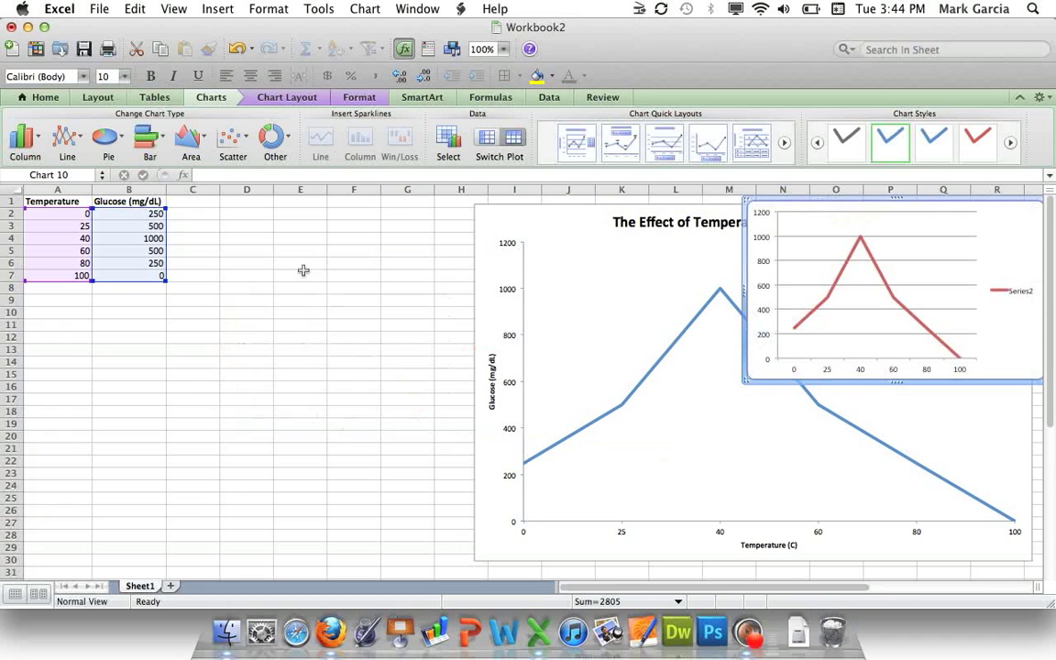
Step: Insert another plain 2-D line chart from only the glucose values in B2:B7 and place it next to the data
left_click(247, 312)
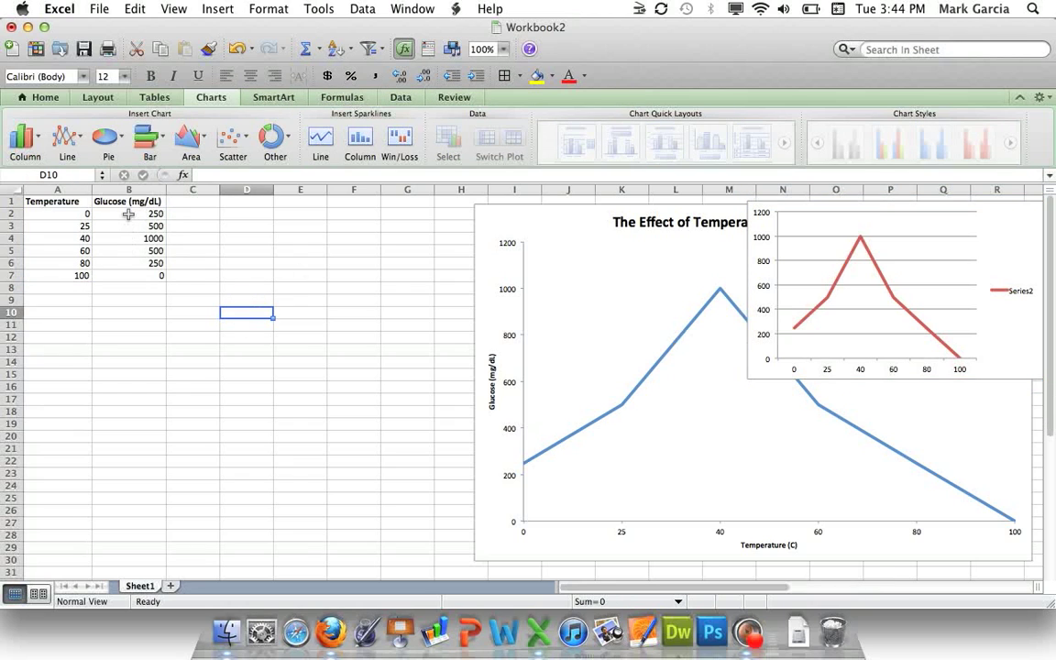
left_click_drag(129, 214, 136, 281)
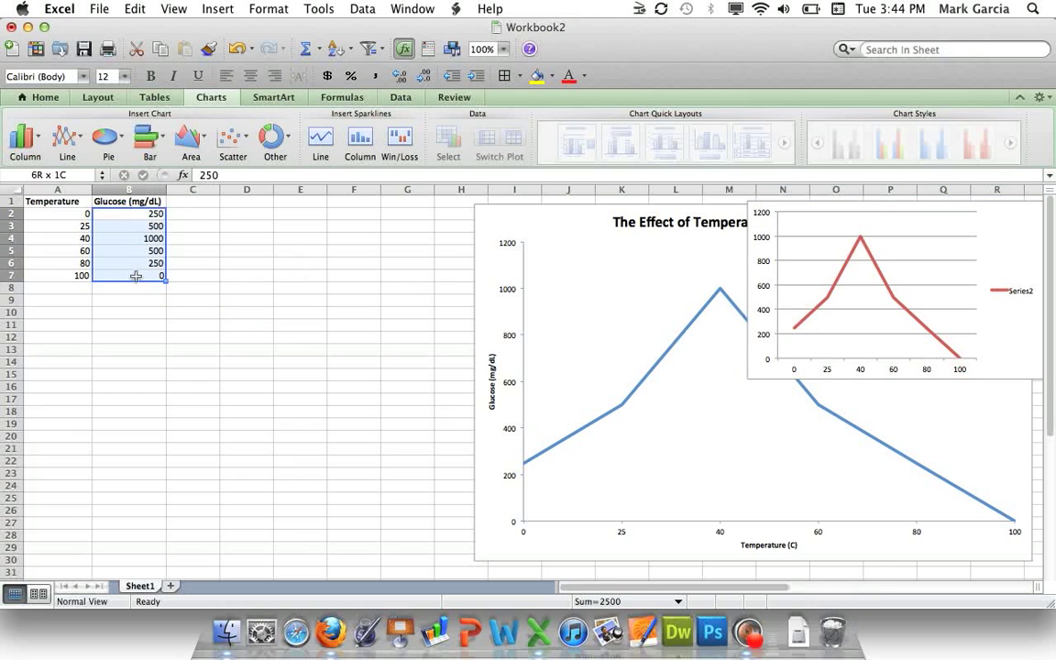
left_click(66, 136)
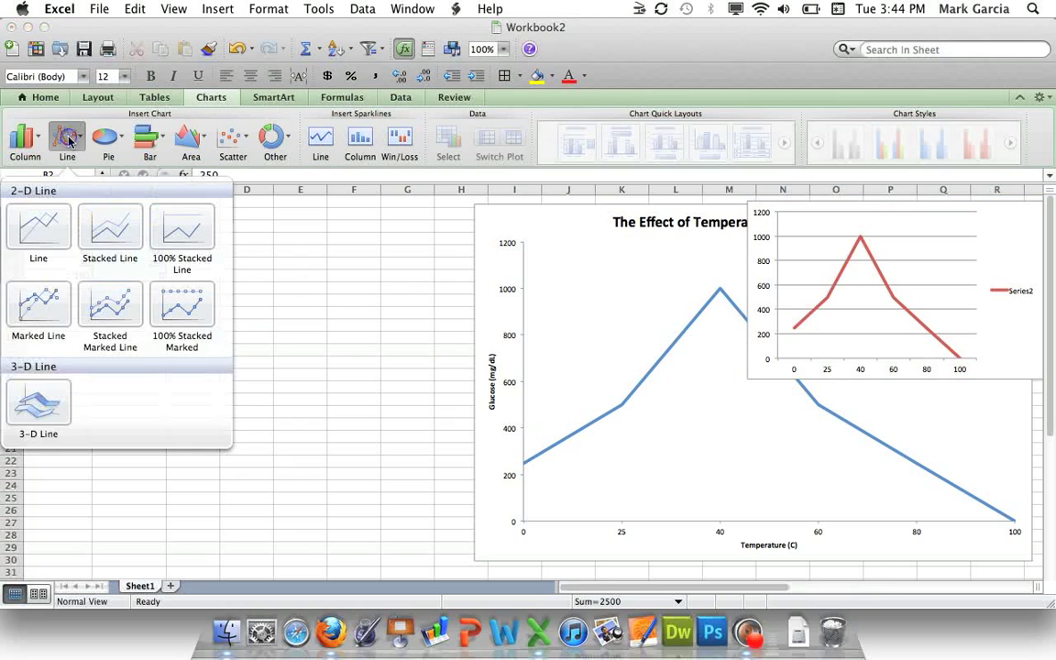
left_click(38, 226)
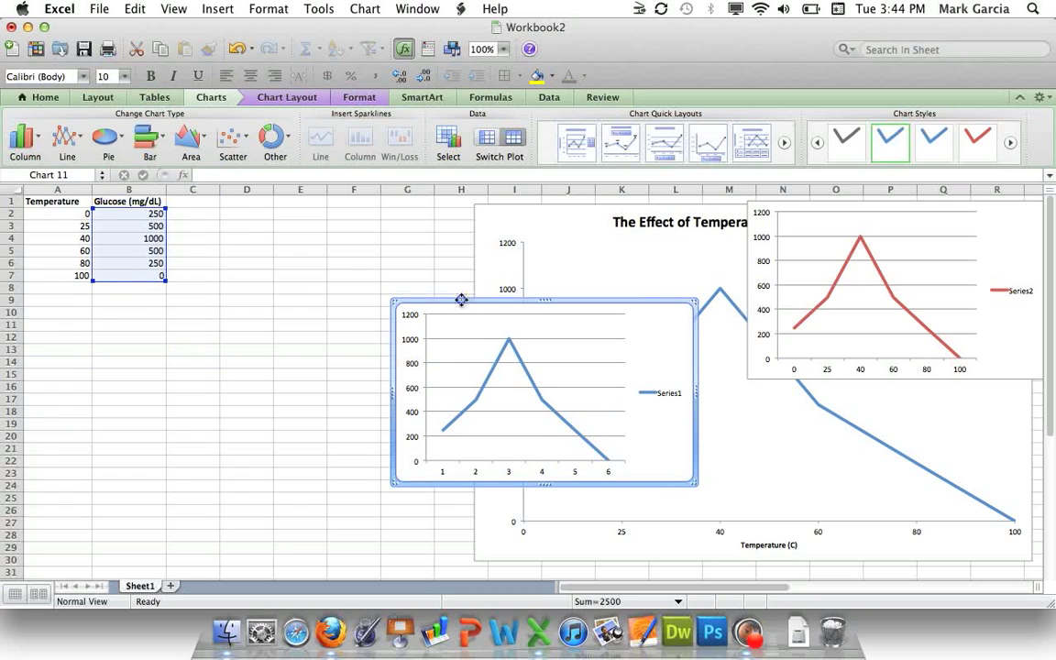
left_click_drag(461, 299, 300, 219)
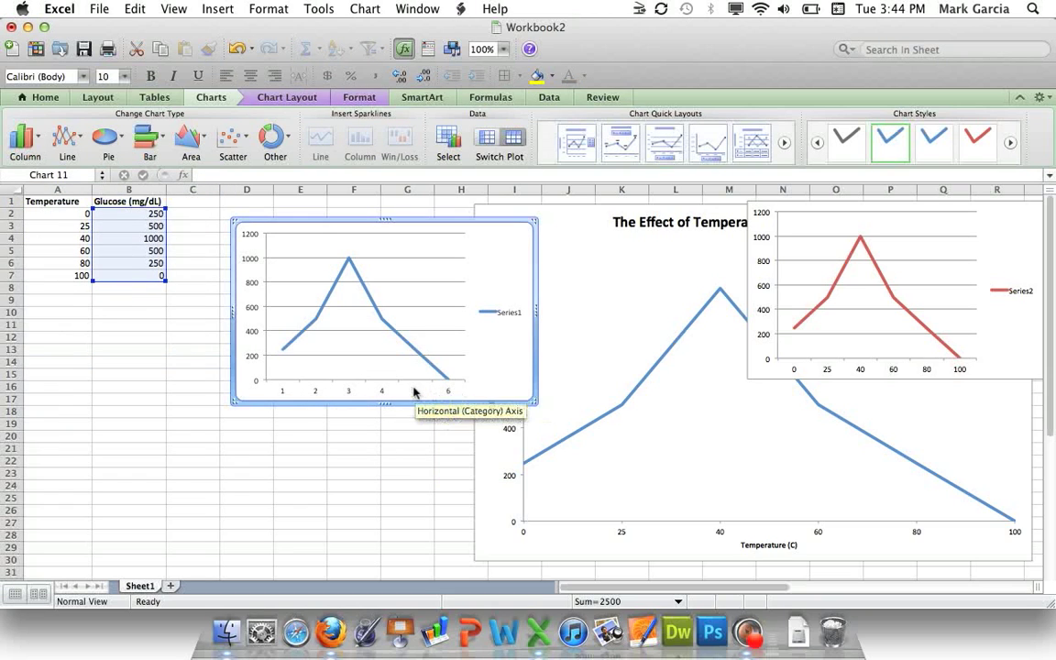
Step: Use the temperature cells A2:A7 as category (X) axis labels for the glucose-only line chart
right_click(407, 299)
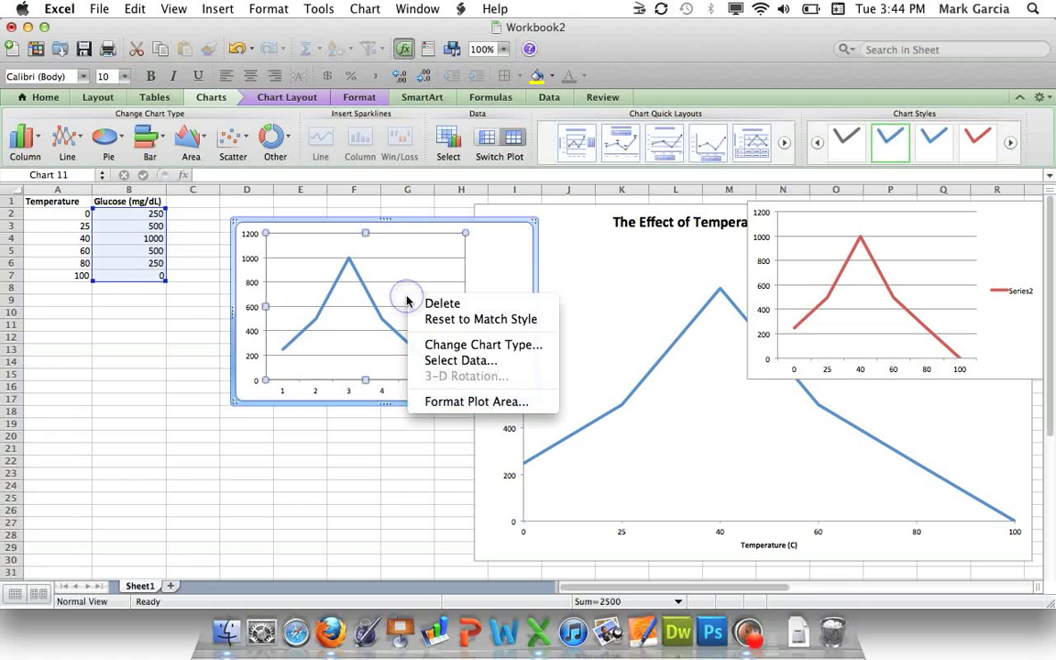
left_click(447, 361)
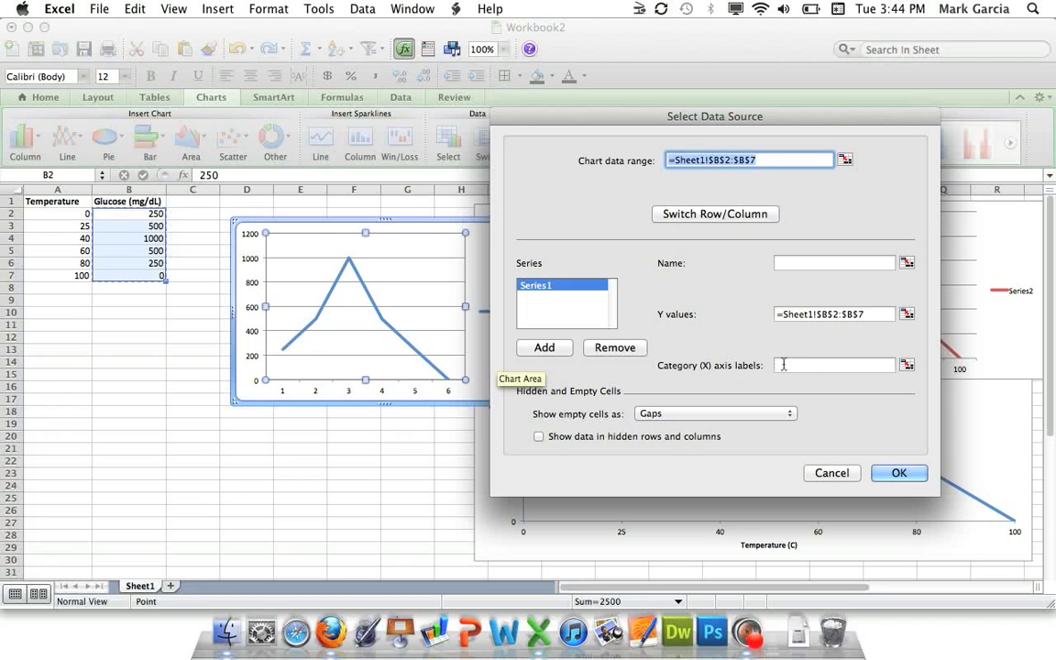
left_click(911, 367)
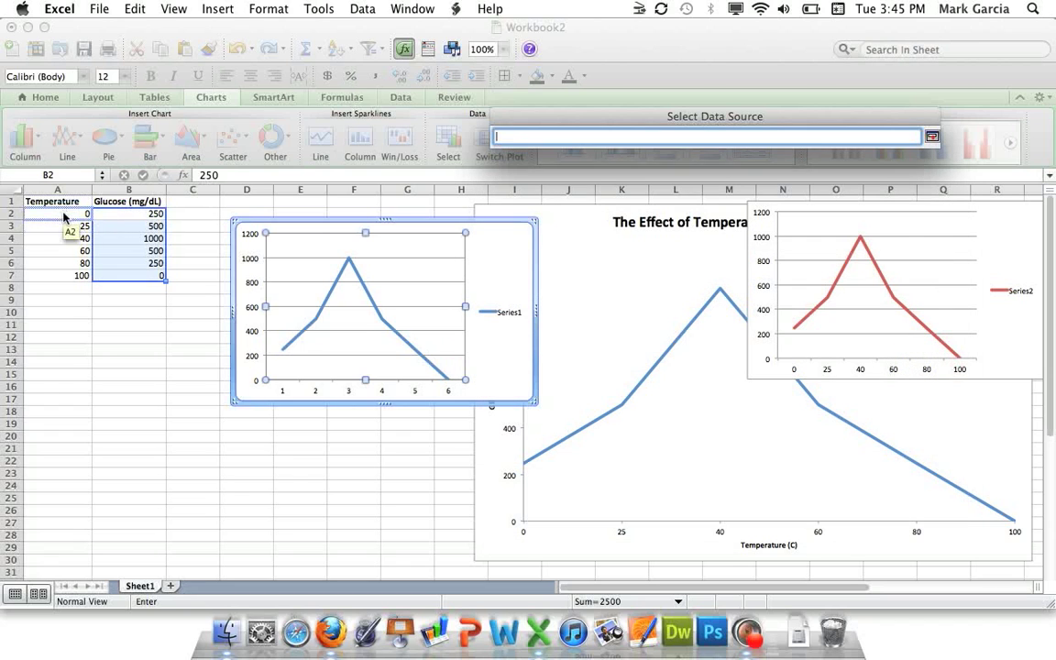
left_click_drag(64, 216, 68, 268)
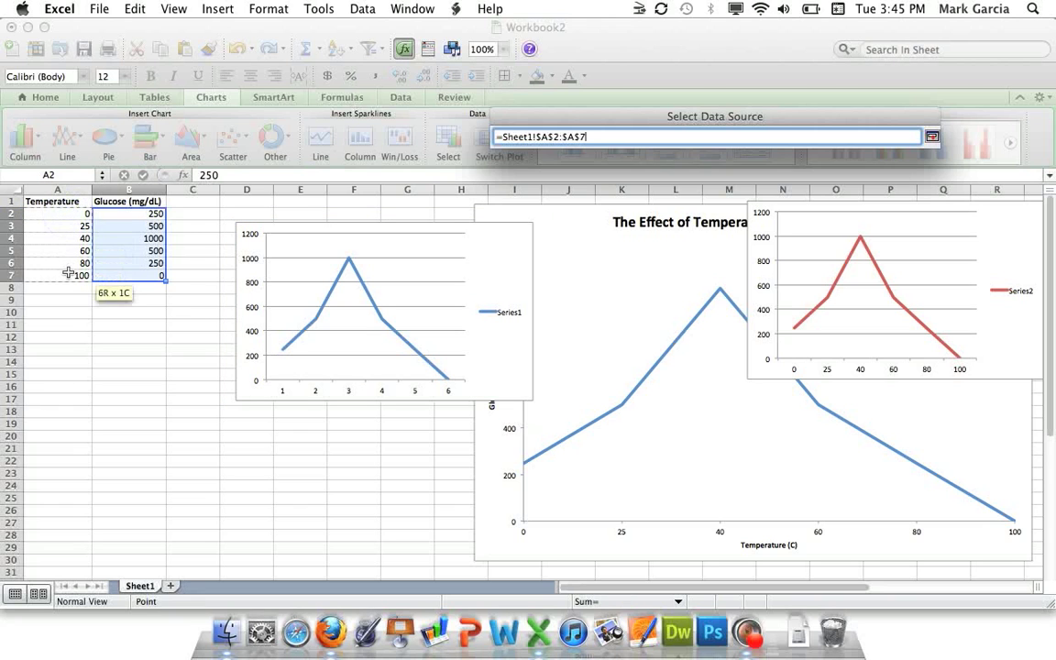
left_click(933, 135)
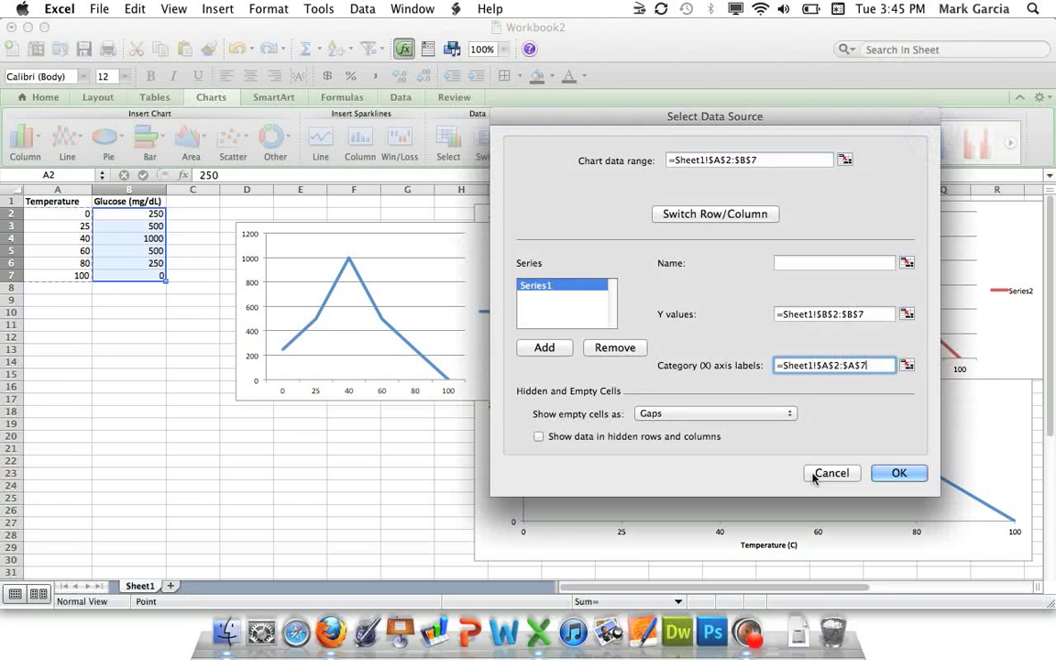
left_click(896, 471)
Step: Move the small blue chart below the red one and delete both small charts, keeping the titled chart
left_click(353, 226)
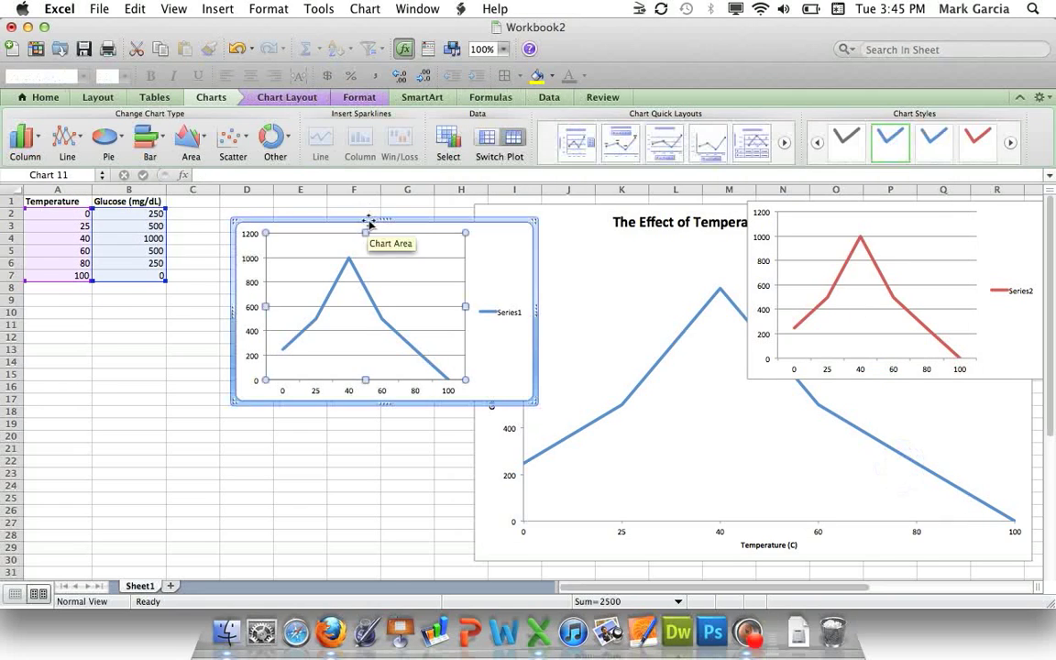
left_click_drag(360, 221, 884, 383)
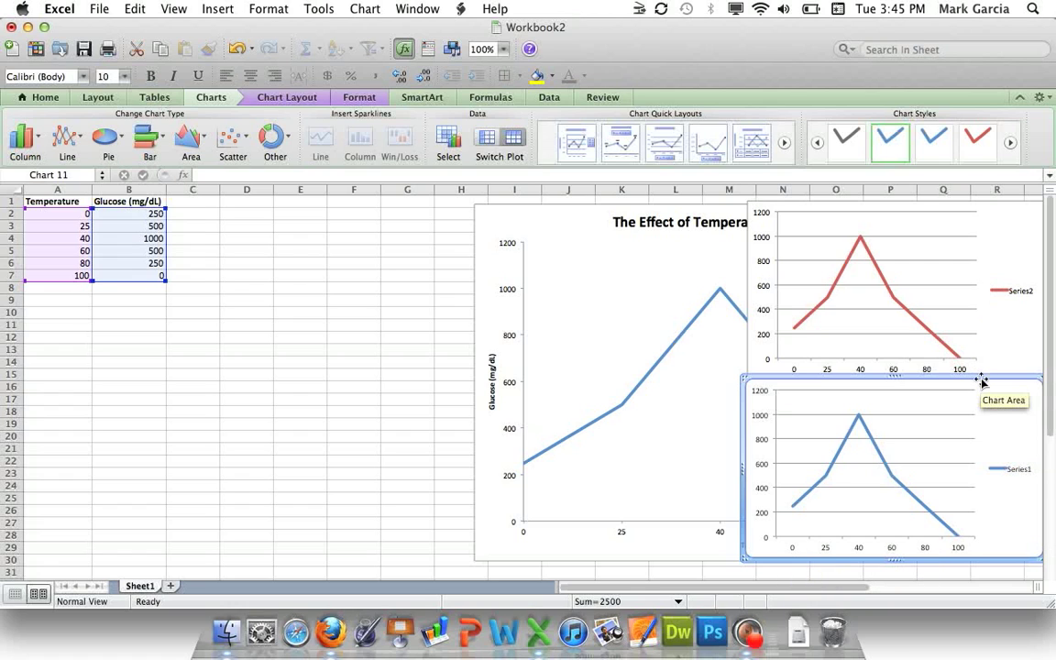
key("Delete")
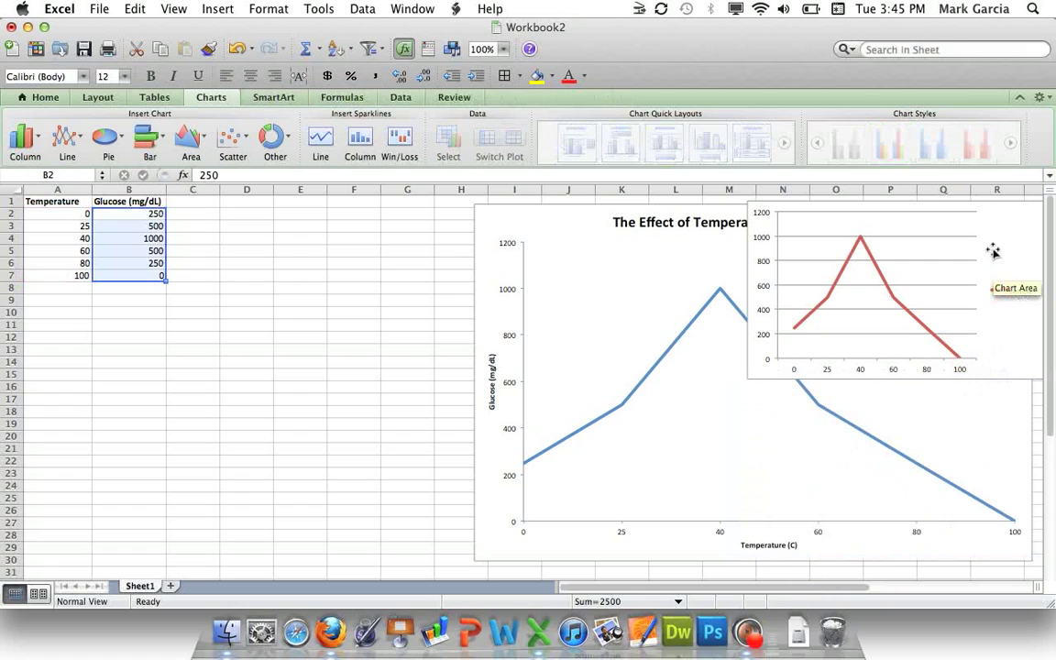
left_click_drag(994, 250, 1004, 200)
key("Delete")
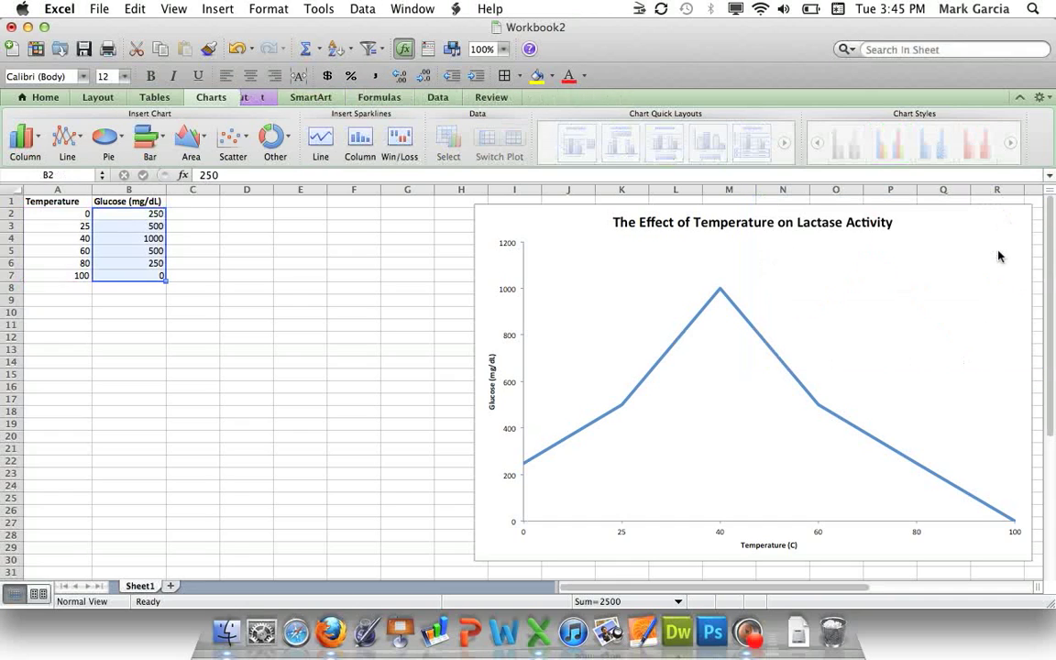